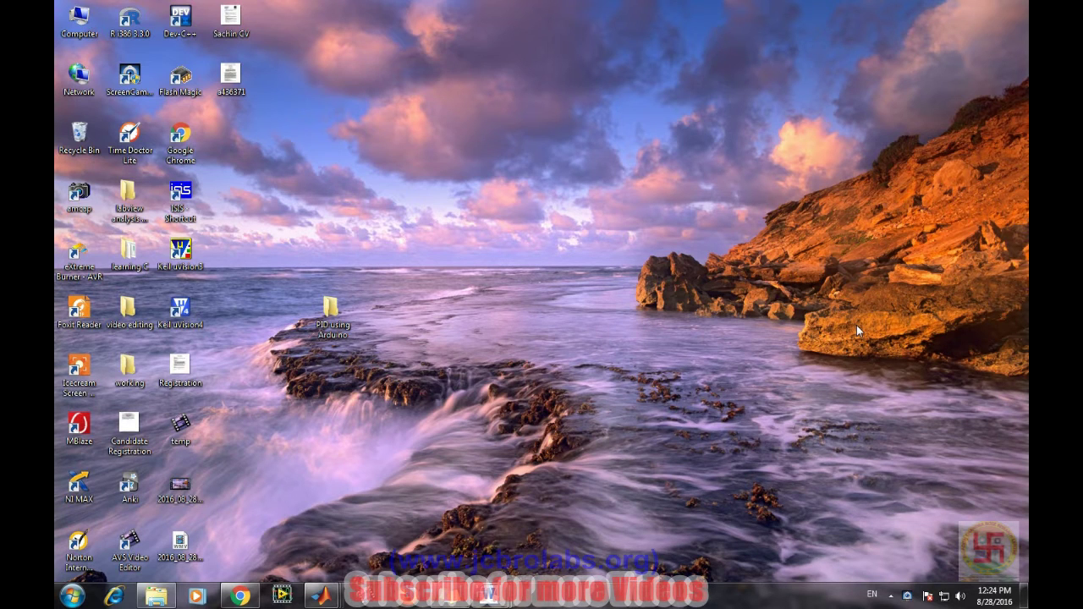
# Step: Launch Simulink by running the simulink command at the MATLAB prompt
pyautogui.click(291, 545)
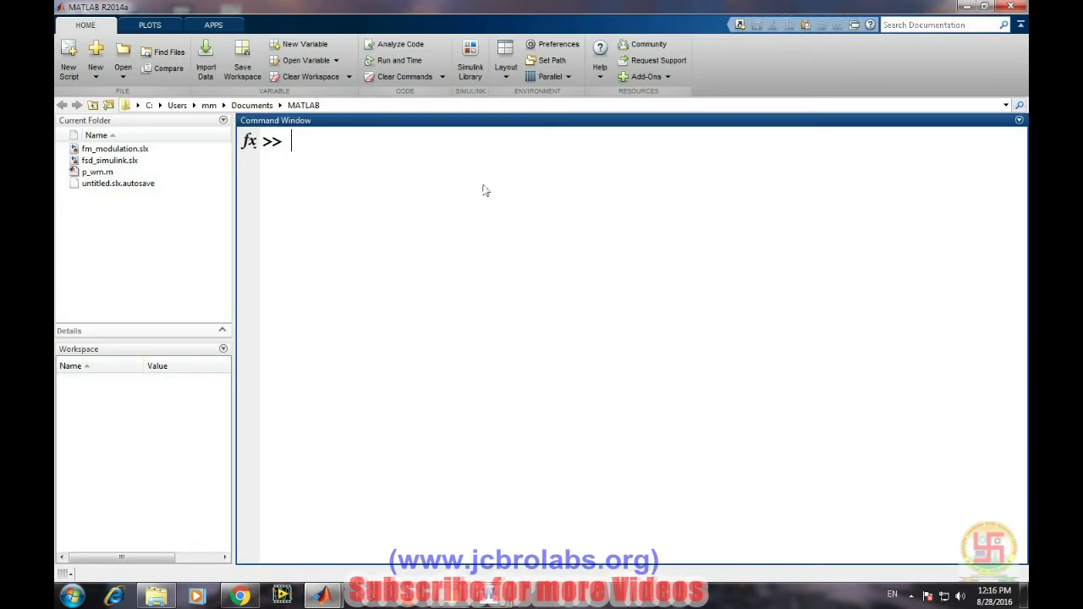
pyautogui.write('simulink')
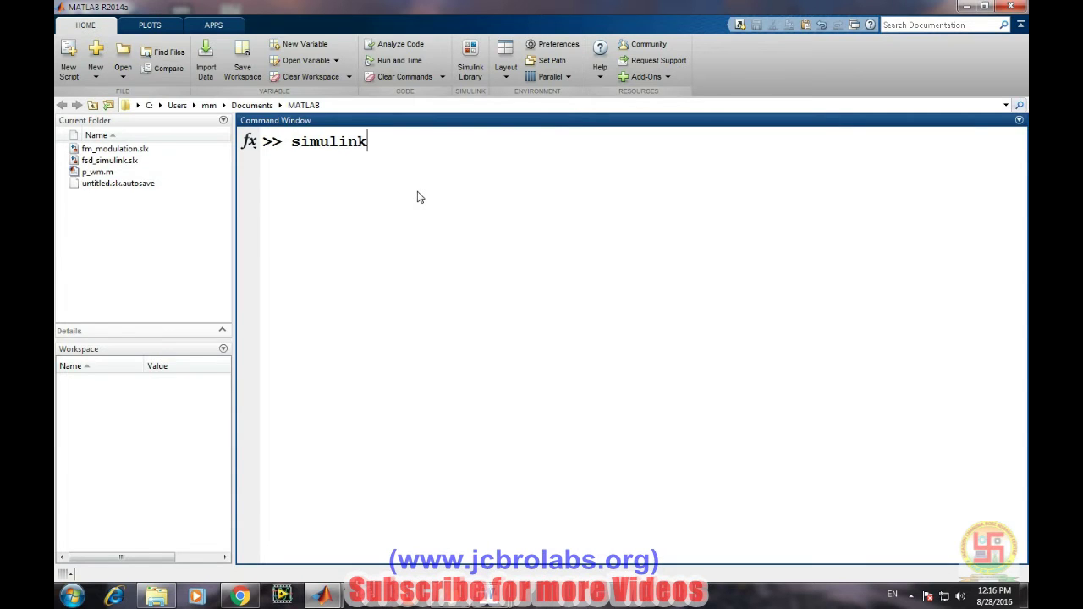
pyautogui.press('Return')
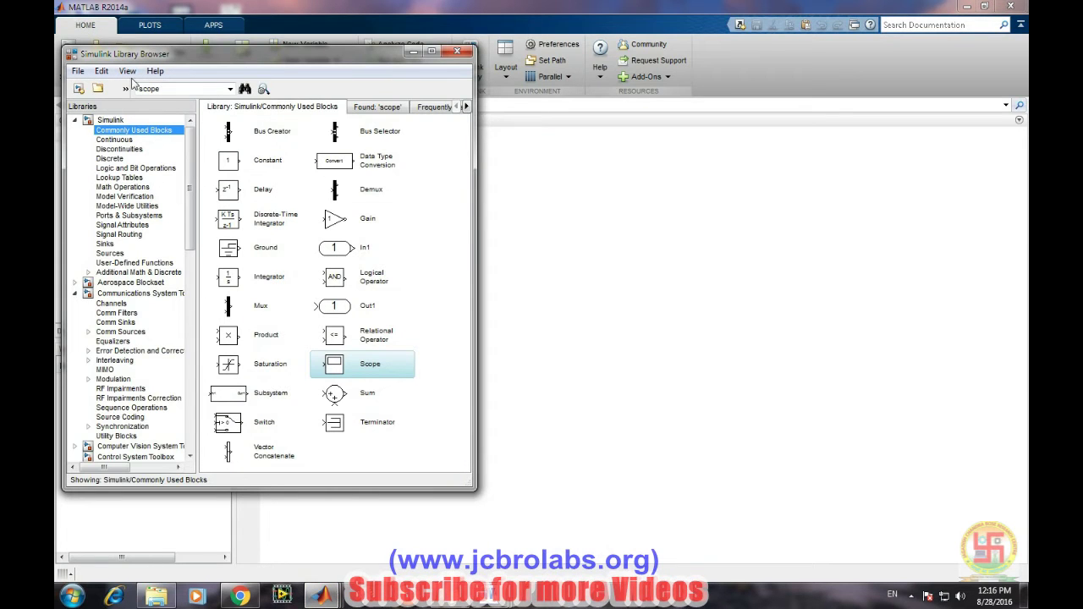
# Step: Create a new blank model, untitled1, from the Library Browser
pyautogui.click(79, 87)
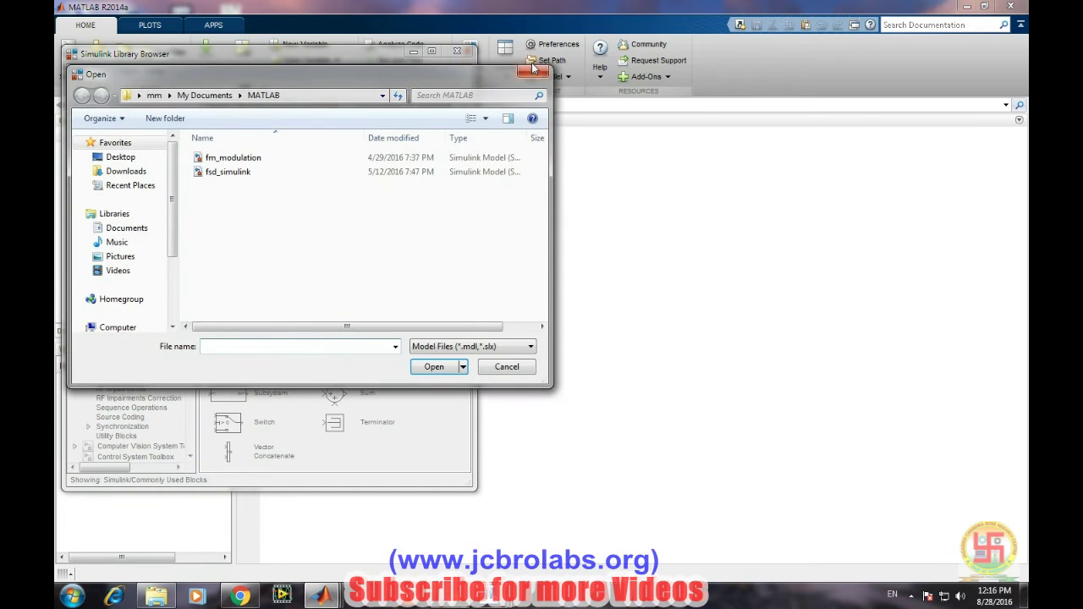
pyautogui.click(534, 68)
pyautogui.click(79, 87)
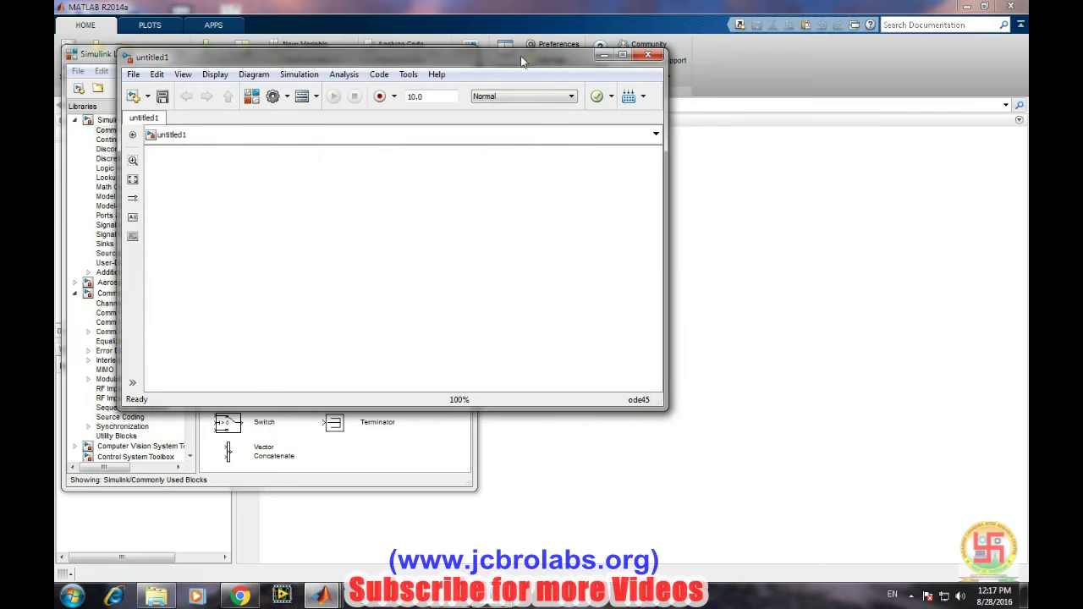
# Step: Search the library for capacitor and add a Capacitor block to the model
pyautogui.moveTo(520, 56); pyautogui.dragTo(901, 89)
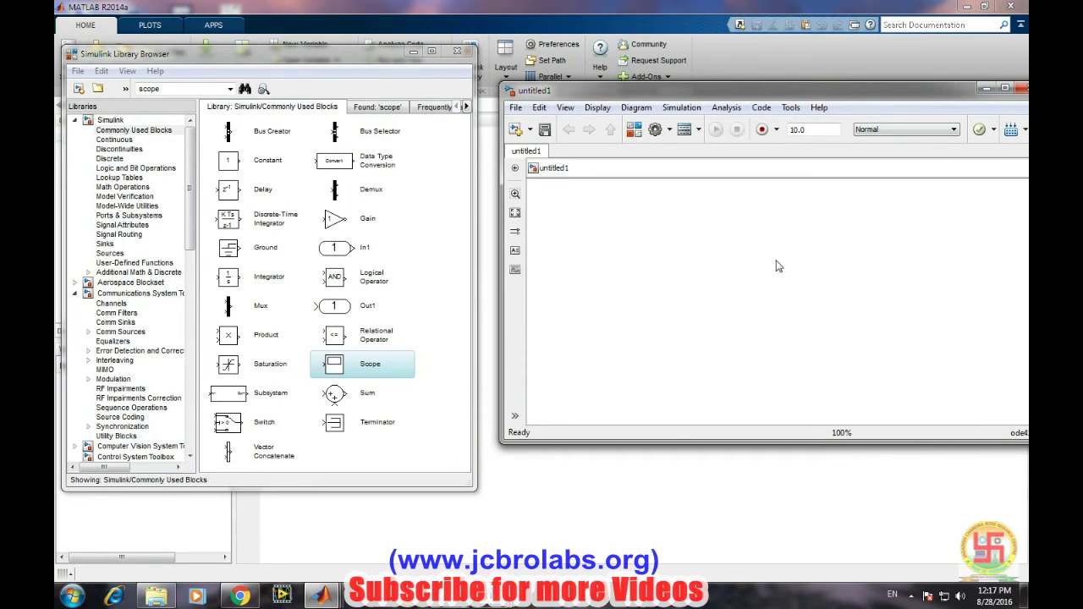
pyautogui.click(196, 89)
pyautogui.write('capacitor')
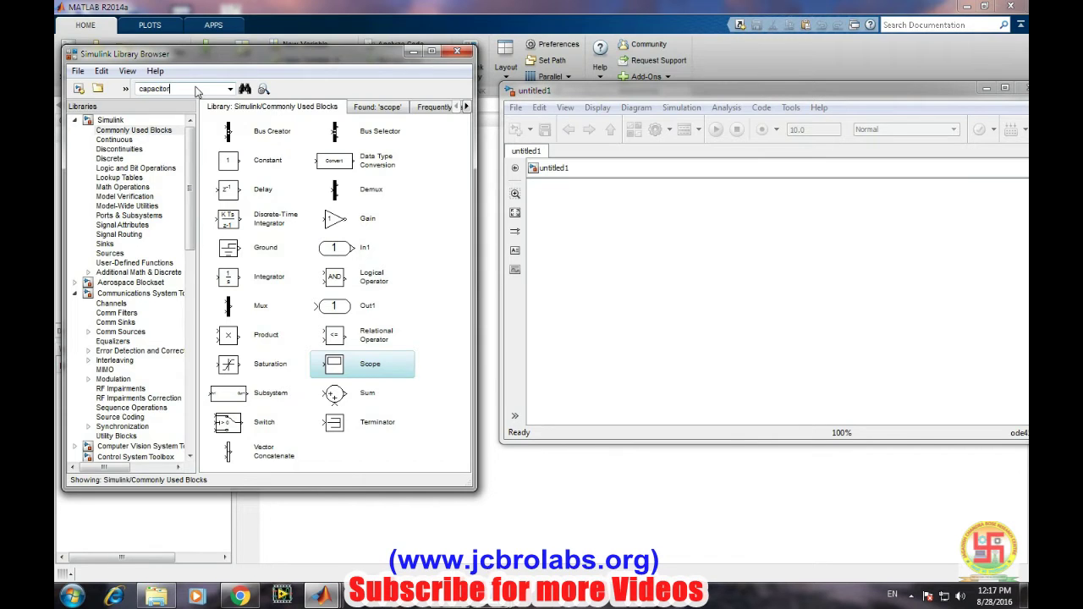
pyautogui.press('Return')
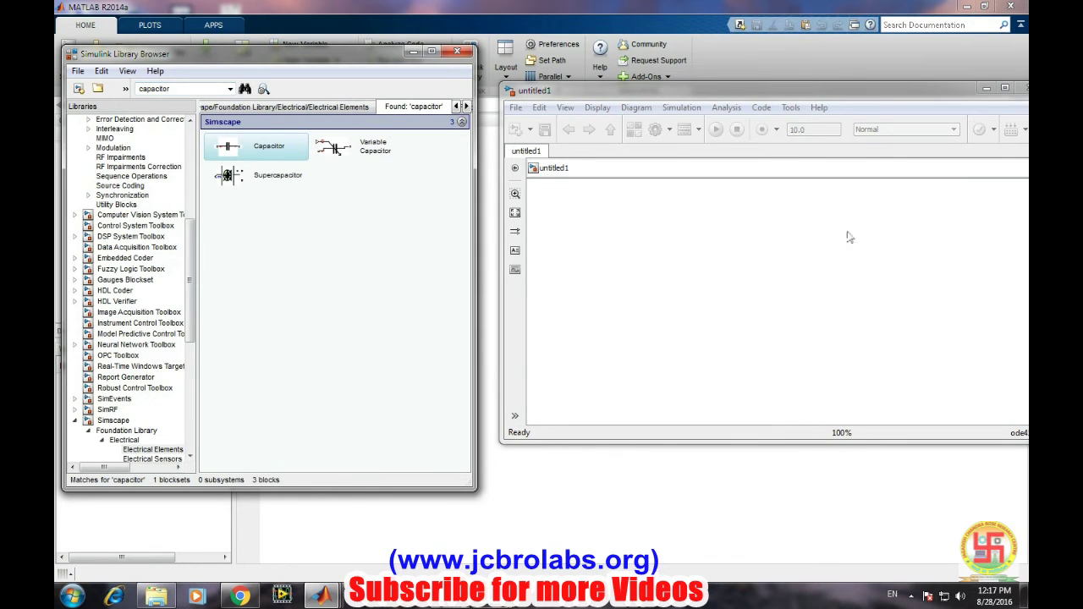
pyautogui.hotkey('ctrl', 'i')
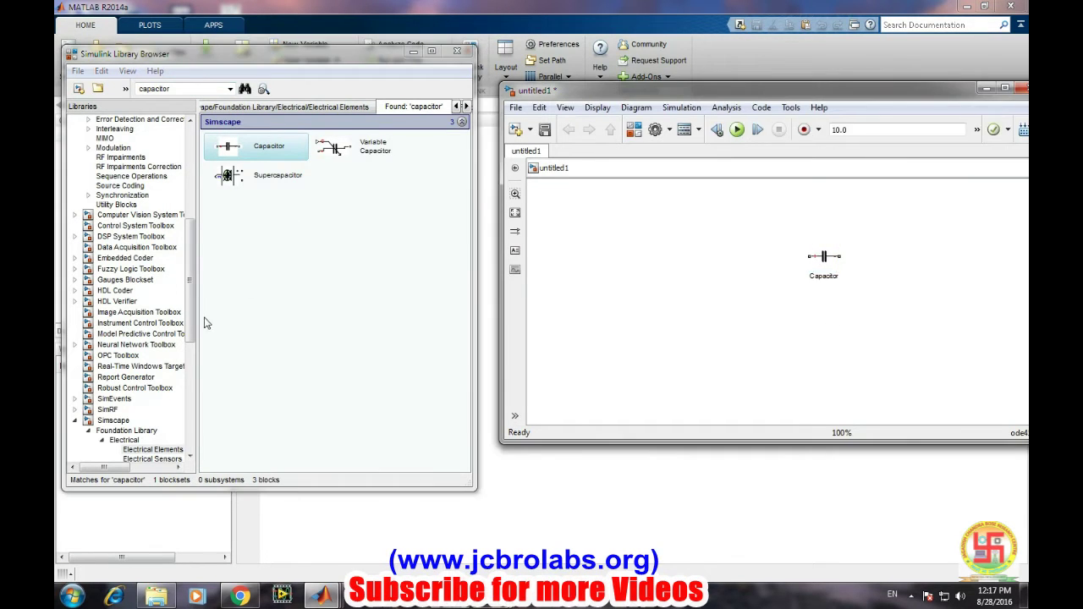
# Step: Search for resistor and place a Resistor block left of the Capacitor
pyautogui.click(154, 449)
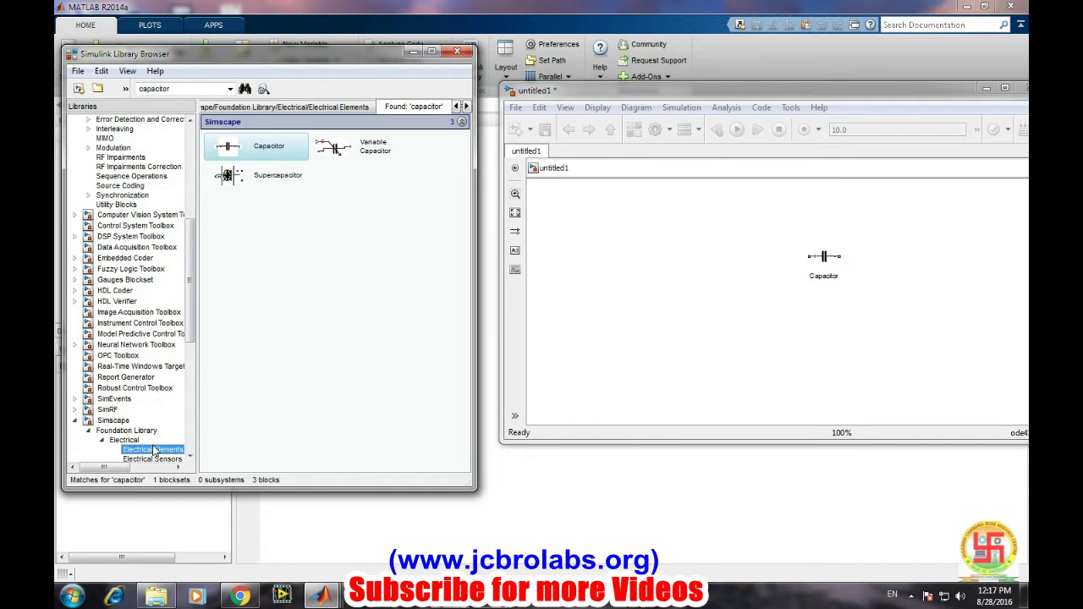
pyautogui.click(161, 90)
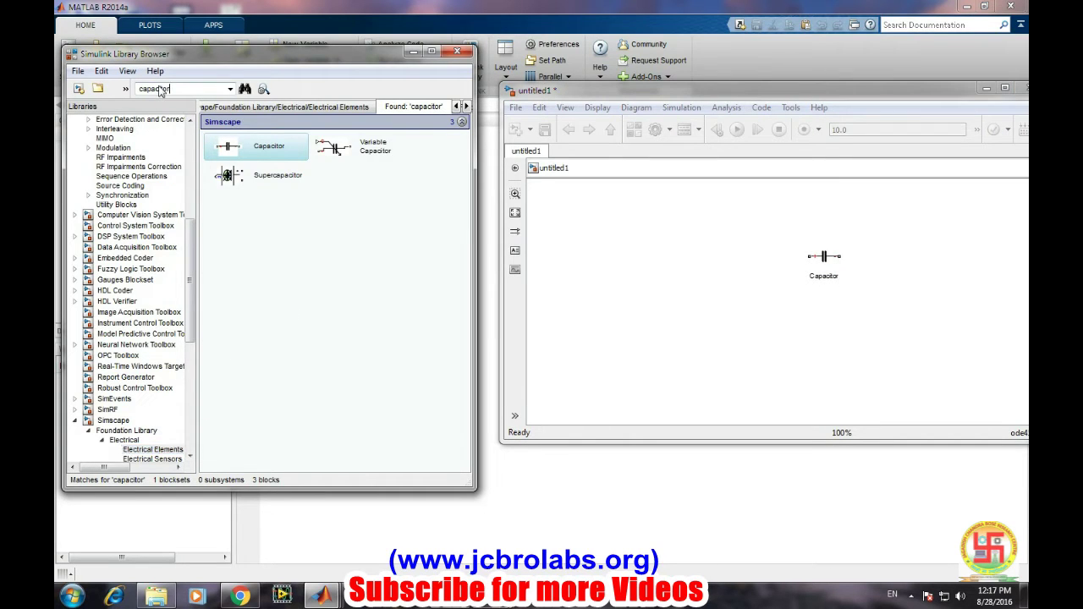
pyautogui.doubleClick(161, 91)
pyautogui.write('resistor')
pyautogui.press('Return')
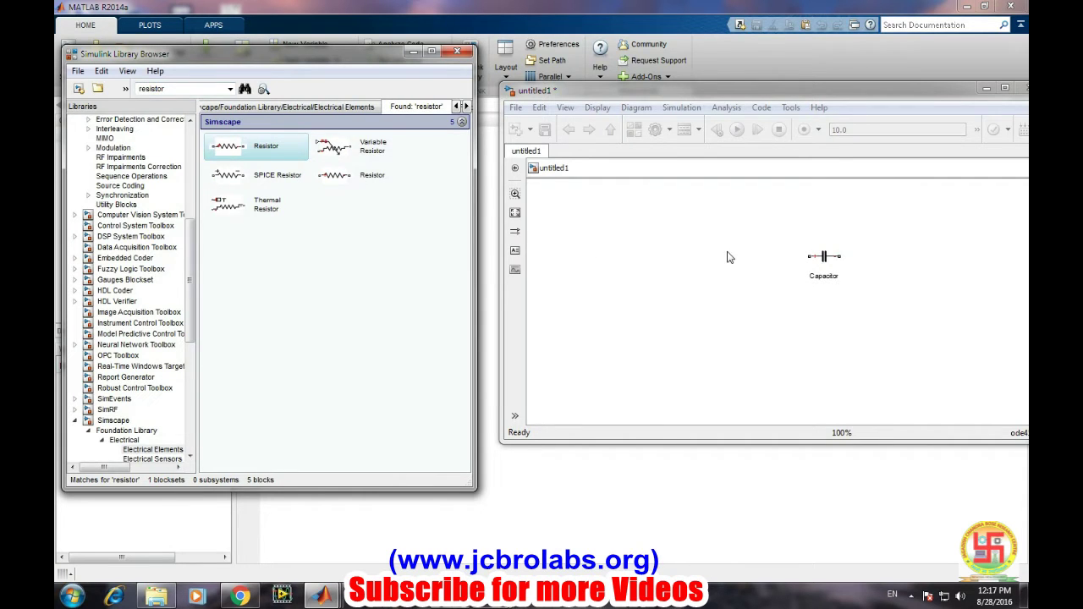
pyautogui.moveTo(728, 254); pyautogui.dragTo(732, 255)
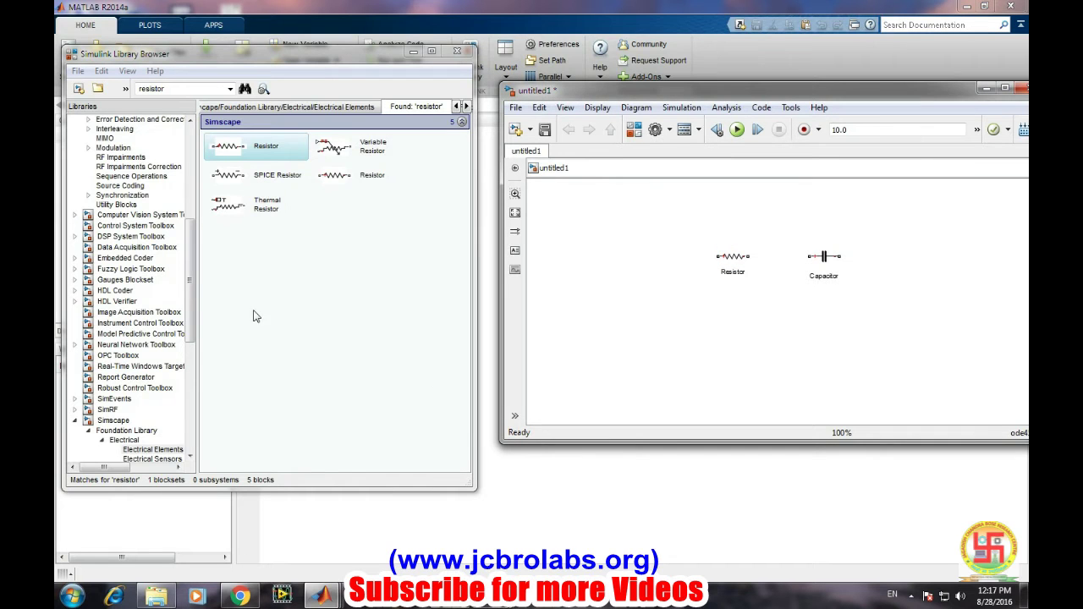
# Step: Place an Electrical Reference ground from Electrical Elements below the two blocks
pyautogui.moveTo(187, 294); pyautogui.dragTo(188, 332)
pyautogui.click(169, 364)
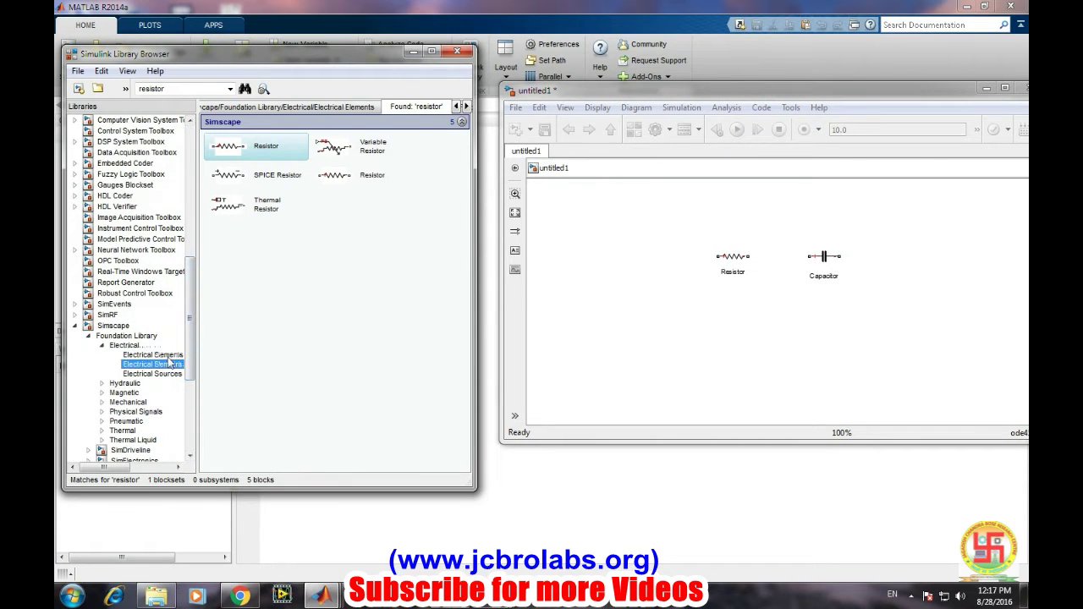
pyautogui.click(153, 355)
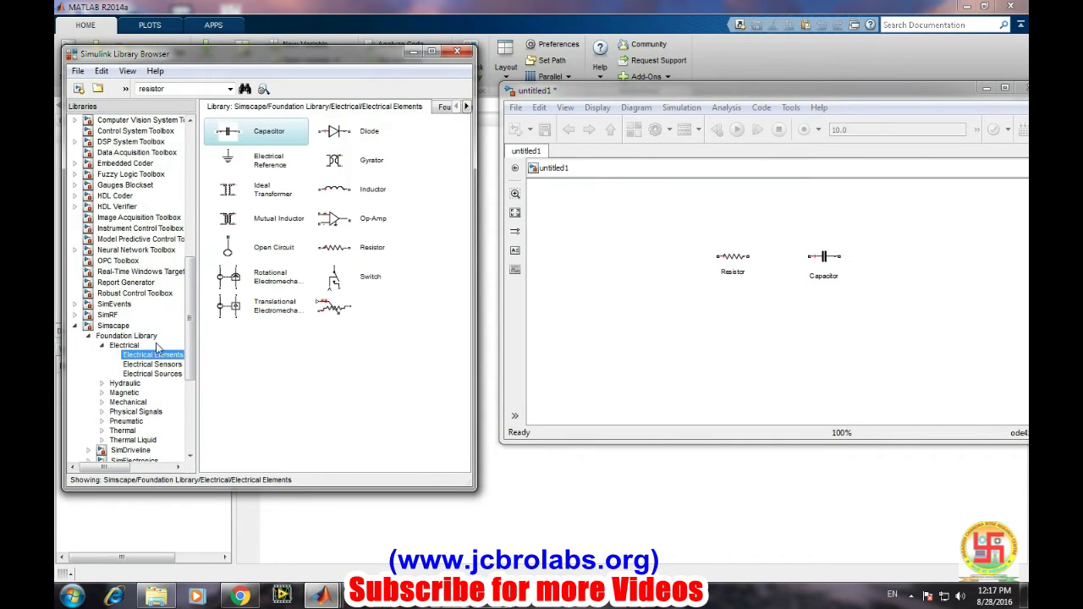
pyautogui.click(258, 161)
pyautogui.moveTo(258, 161); pyautogui.dragTo(776, 318)
pyautogui.click(852, 337)
pyautogui.moveTo(883, 91); pyautogui.dragTo(594, 98)
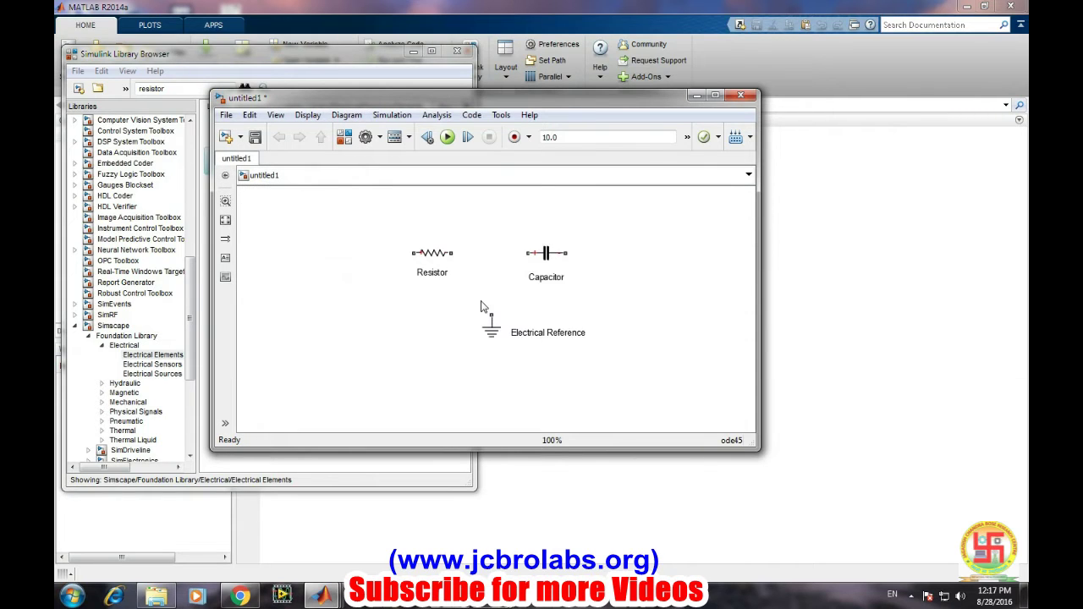
# Step: Maximize the model window and move all three blocks to the canvas centre
pyautogui.scroll(1, 481, 306)
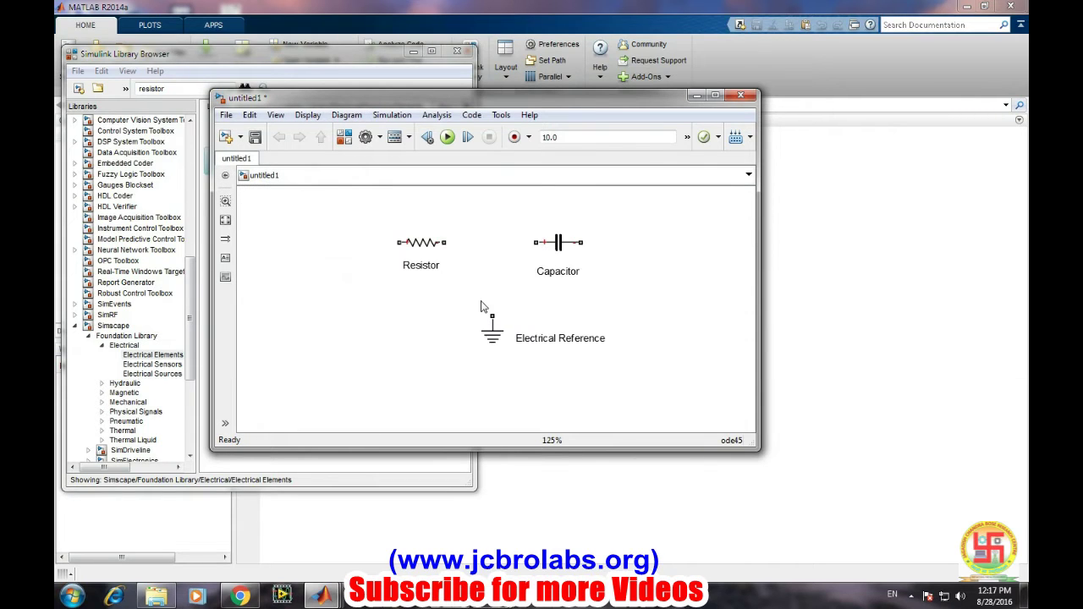
pyautogui.click(716, 95)
pyautogui.scroll(1, 431, 273)
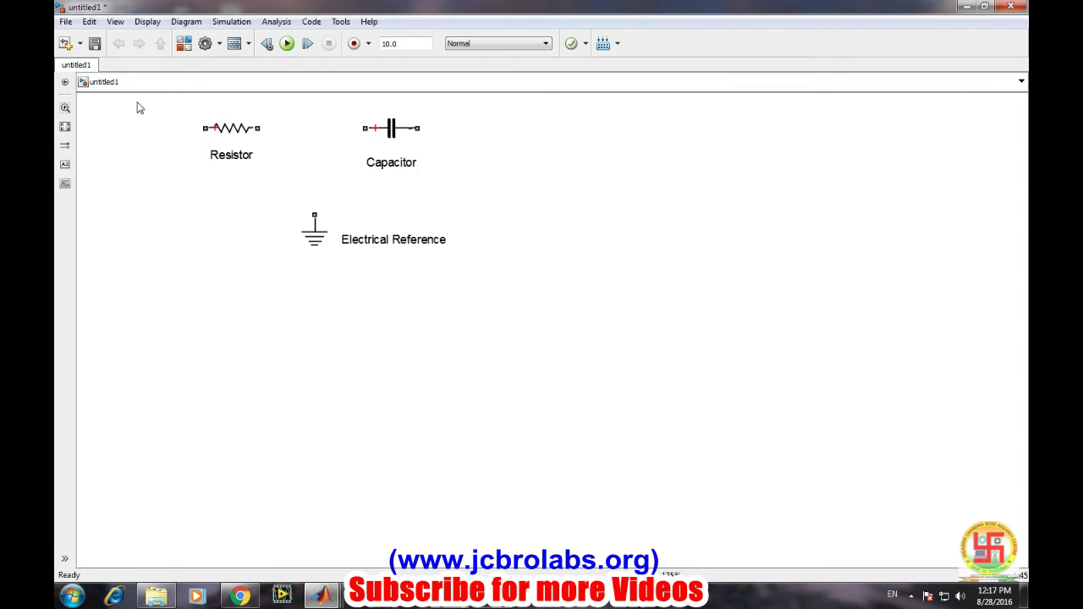
pyautogui.moveTo(140, 109); pyautogui.dragTo(595, 362)
pyautogui.moveTo(399, 151); pyautogui.dragTo(596, 327)
pyautogui.click(700, 356)
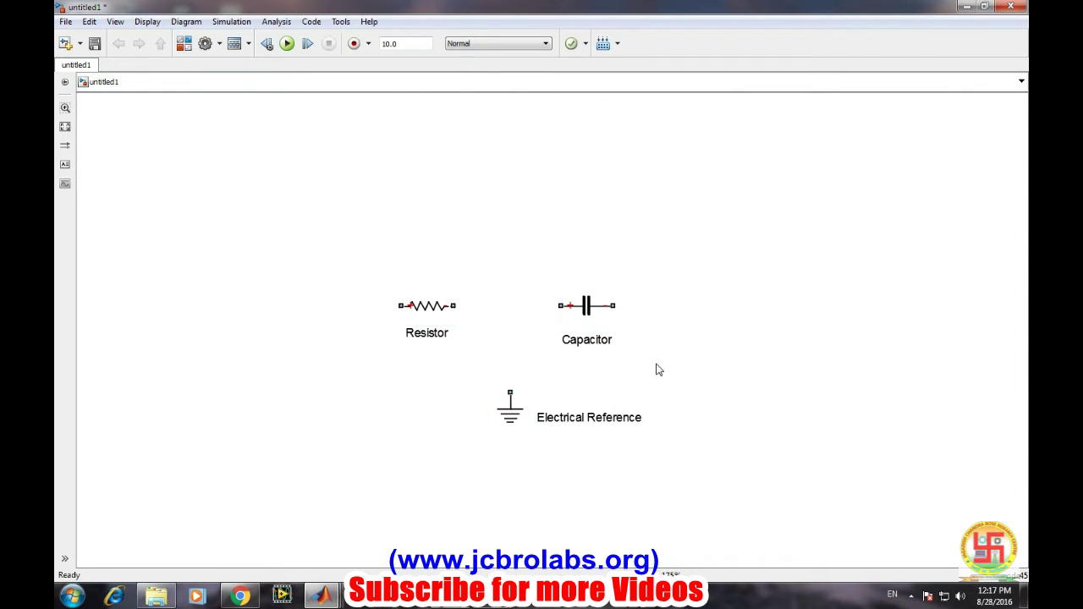
pyautogui.scroll(1, 658, 370)
# Step: Wire Resistor to Capacitor, and both outer terminals down to the ground
pyautogui.moveTo(423, 297); pyautogui.dragTo(525, 302)
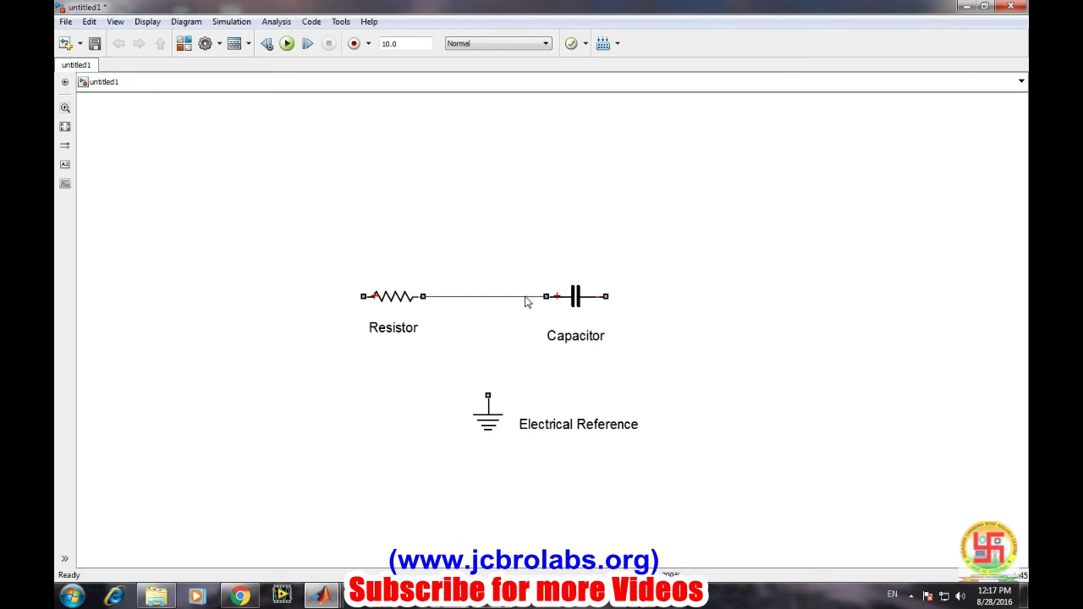
pyautogui.moveTo(604, 297)
pyautogui.mouseDown()
pyautogui.moveTo(624, 370)
pyautogui.moveTo(488, 395)
pyautogui.mouseUp()
pyautogui.moveTo(363, 296); pyautogui.dragTo(486, 365)
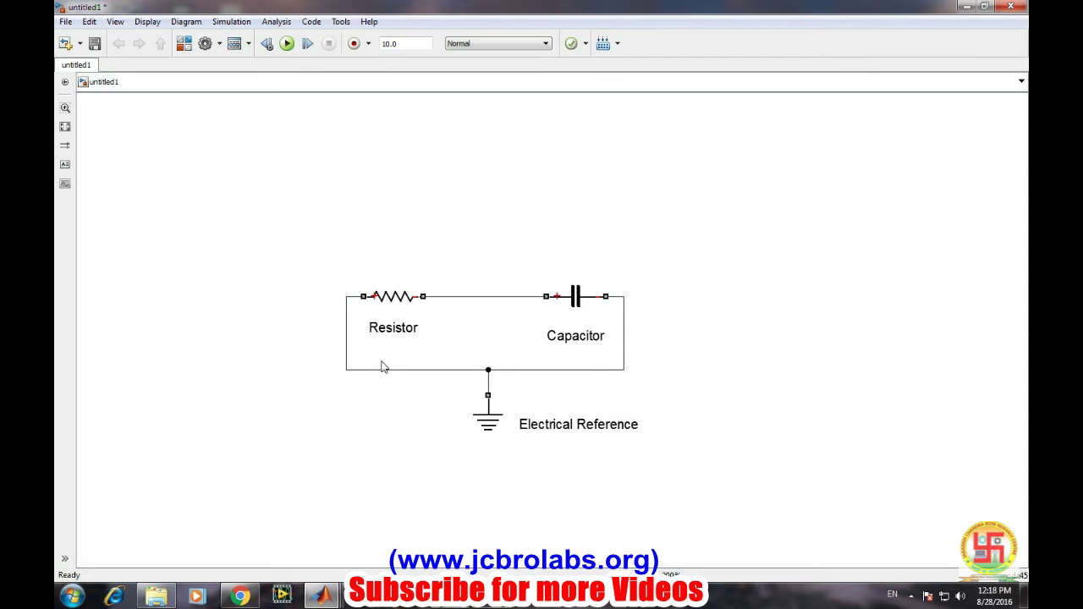
# Step: Search for solver configuration and add a Solver Configuration block to the model
pyautogui.click(566, 299)
pyautogui.click(846, 343)
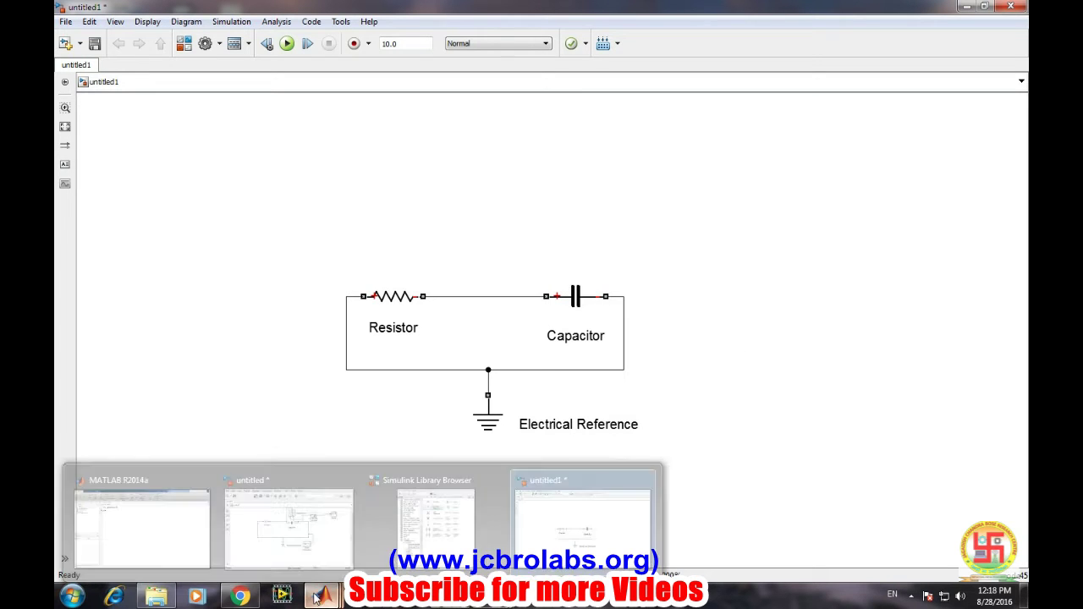
pyautogui.click(549, 311)
pyautogui.click(517, 290)
pyautogui.moveTo(322, 596)
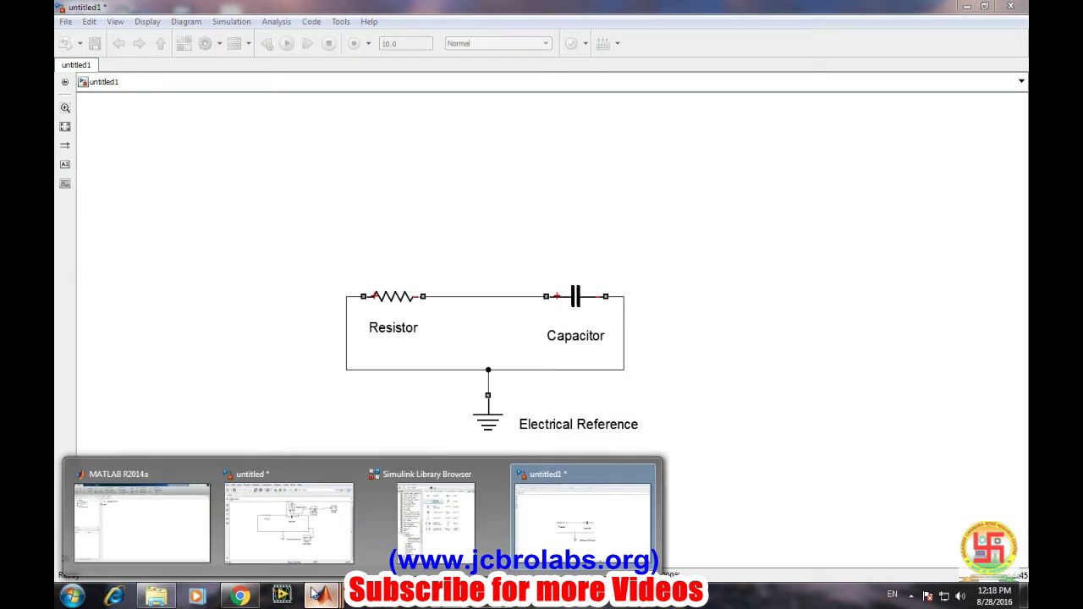
pyautogui.click(436, 518)
pyautogui.doubleClick(156, 88)
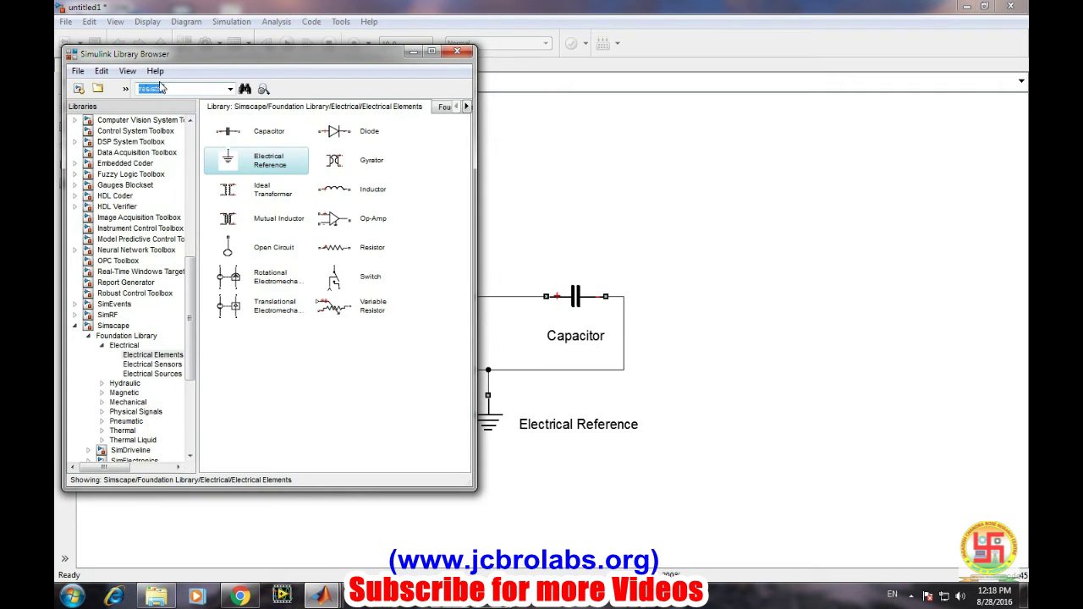
pyautogui.write('solver configuration')
pyautogui.press('Return')
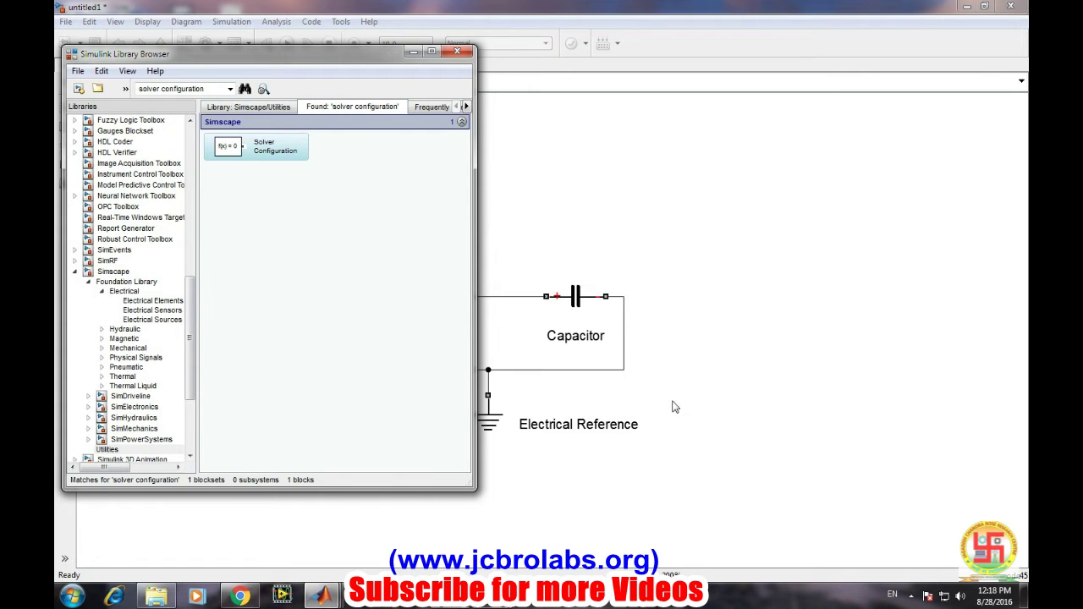
pyautogui.moveTo(662, 432)
pyautogui.mouseDown()
pyautogui.moveTo(641, 392)
pyautogui.moveTo(679, 420)
pyautogui.mouseUp()
# Step: Widen the loop's right wire and connect the Solver Configuration to it
pyautogui.click(556, 286)
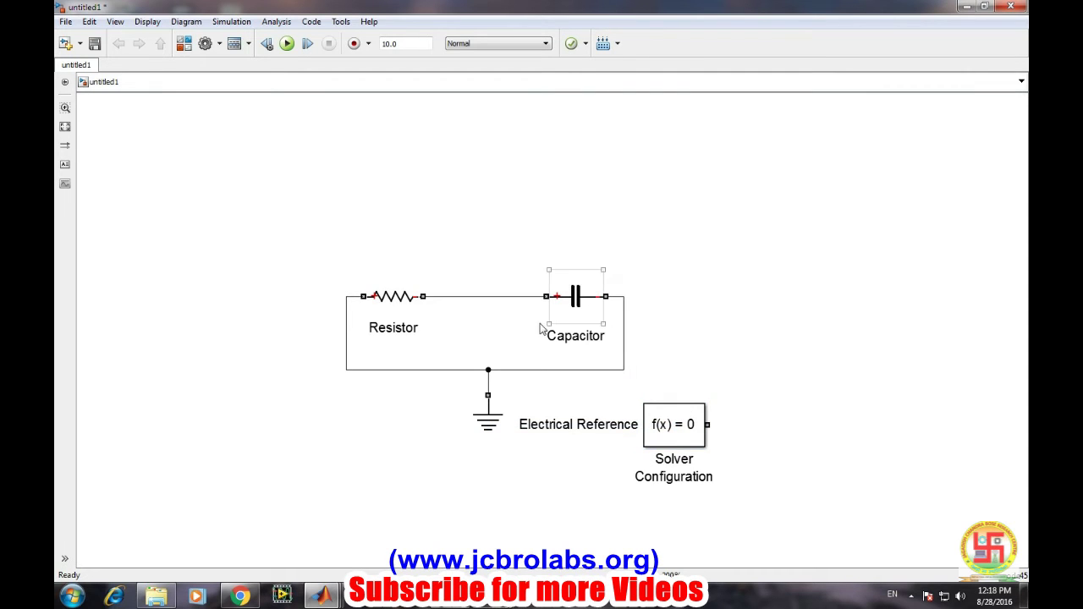
pyautogui.click(619, 314)
pyautogui.moveTo(623, 315); pyautogui.dragTo(678, 316)
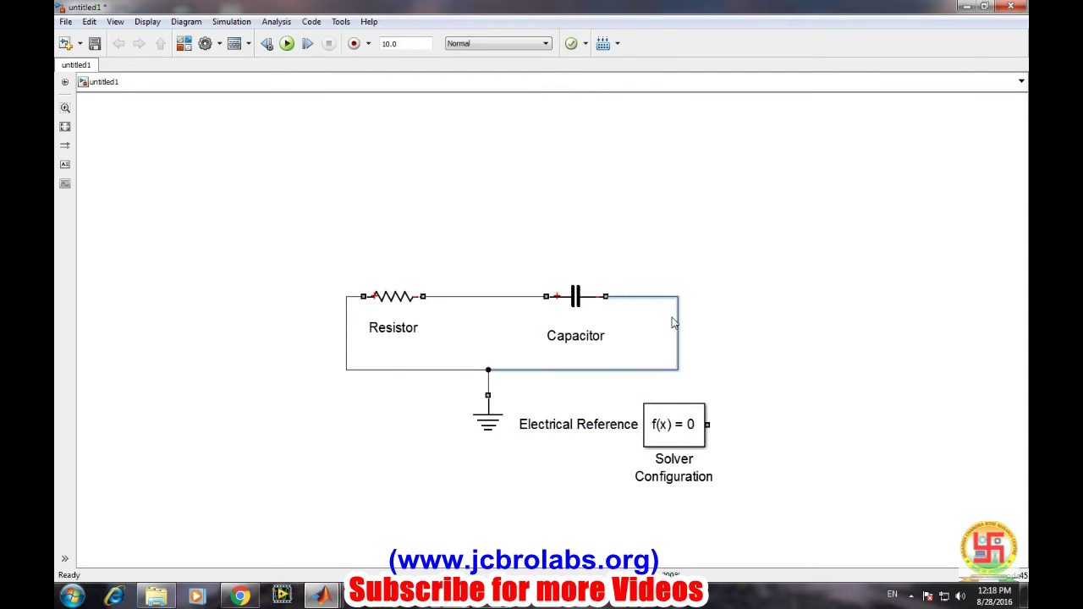
pyautogui.moveTo(705, 424)
pyautogui.mouseDown()
pyautogui.moveTo(726, 388)
pyautogui.moveTo(677, 337)
pyautogui.mouseUp()
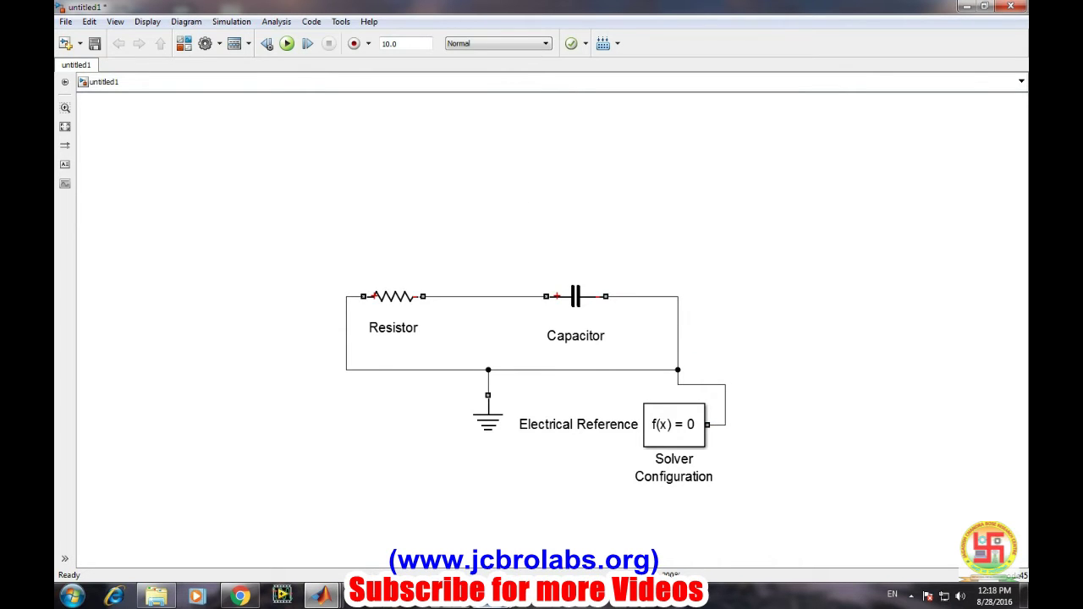
# Step: Search for voltage sensor and place a Voltage Sensor block above the capacitor
pyautogui.moveTo(321, 596)
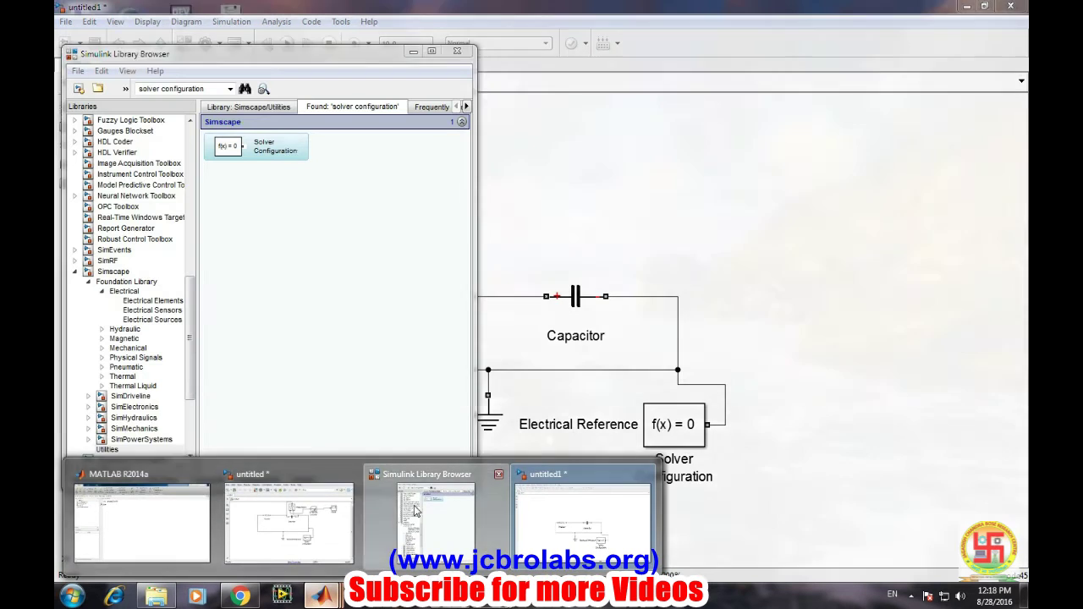
pyautogui.click(415, 511)
pyautogui.click(181, 85)
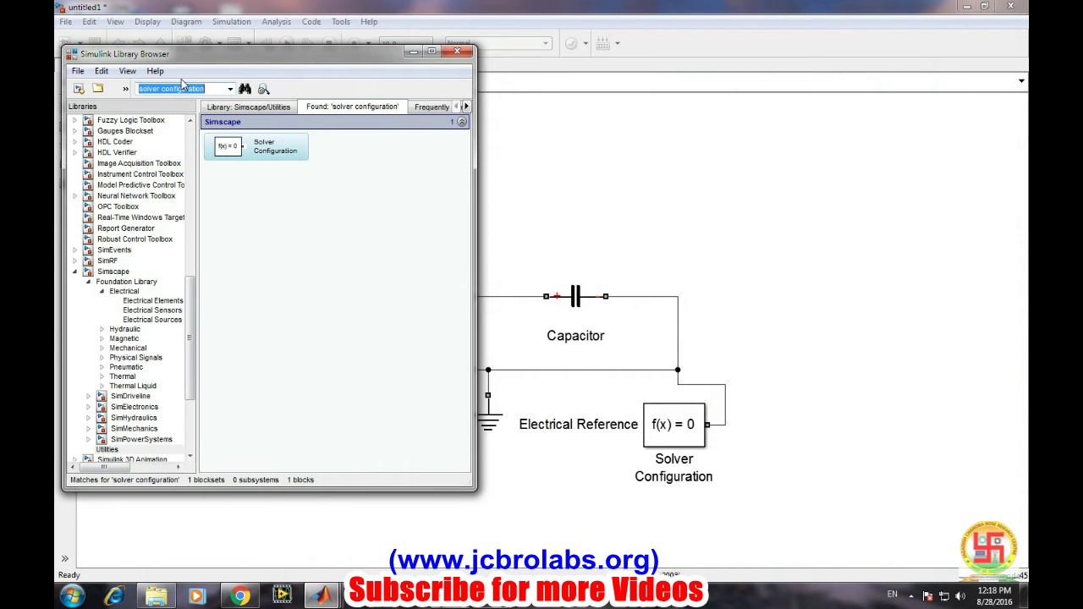
pyautogui.write('voltage sensor')
pyautogui.press('Return')
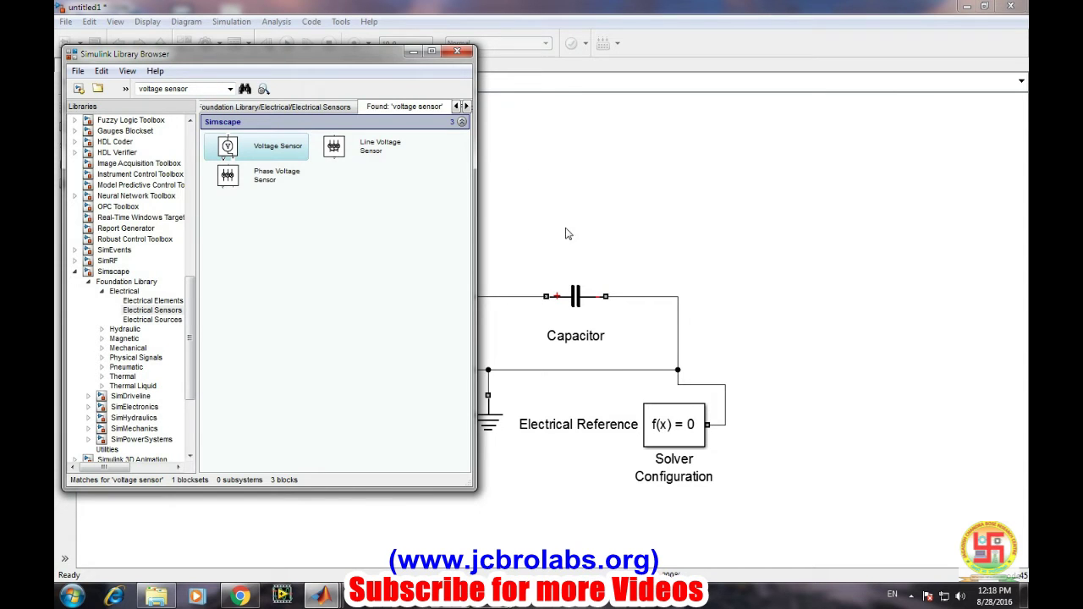
pyautogui.moveTo(545, 228); pyautogui.dragTo(547, 226)
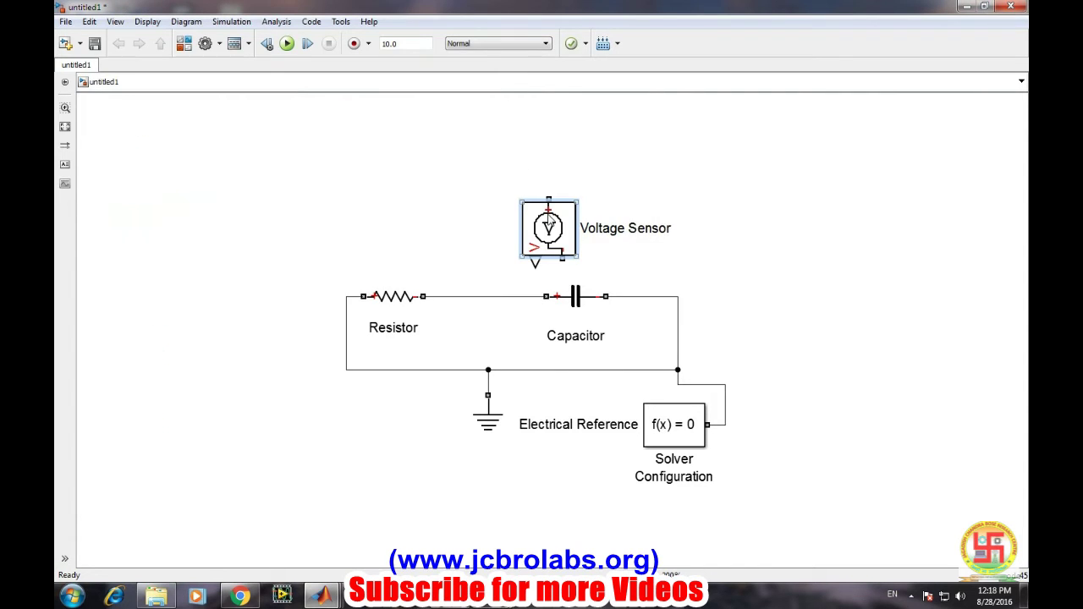
# Step: Flip the Voltage Sensor left-right and rotate it so its output faces right
pyautogui.rightClick(551, 224)
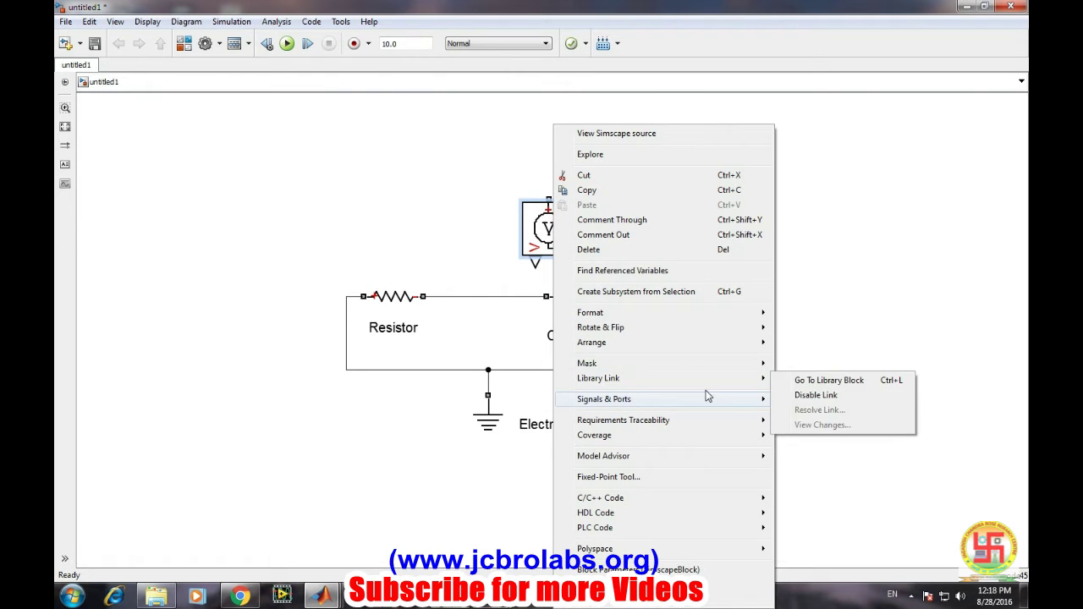
pyautogui.moveTo(721, 326)
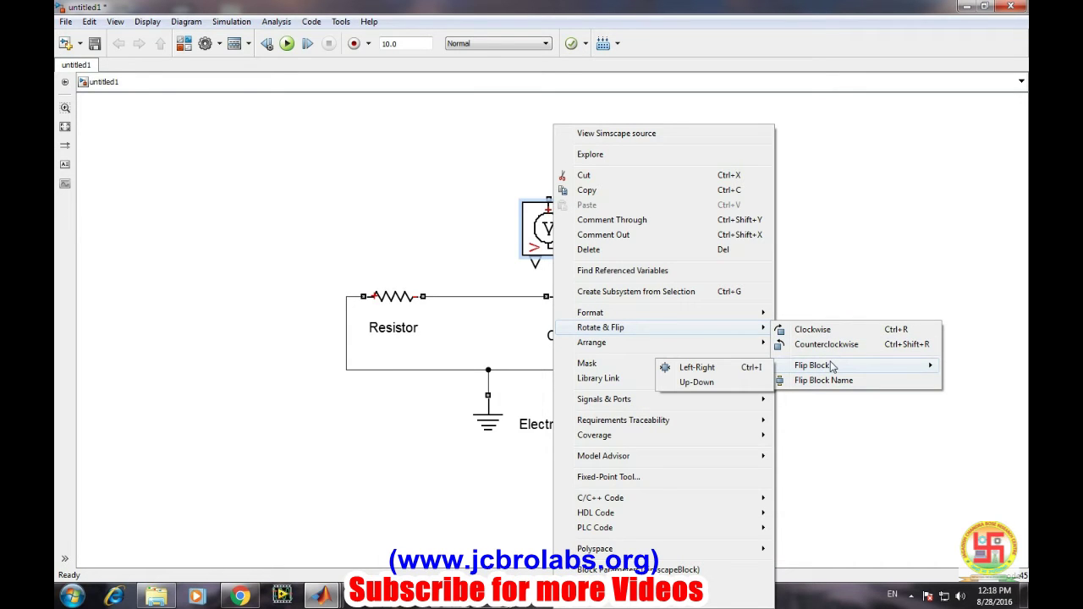
pyautogui.moveTo(677, 368)
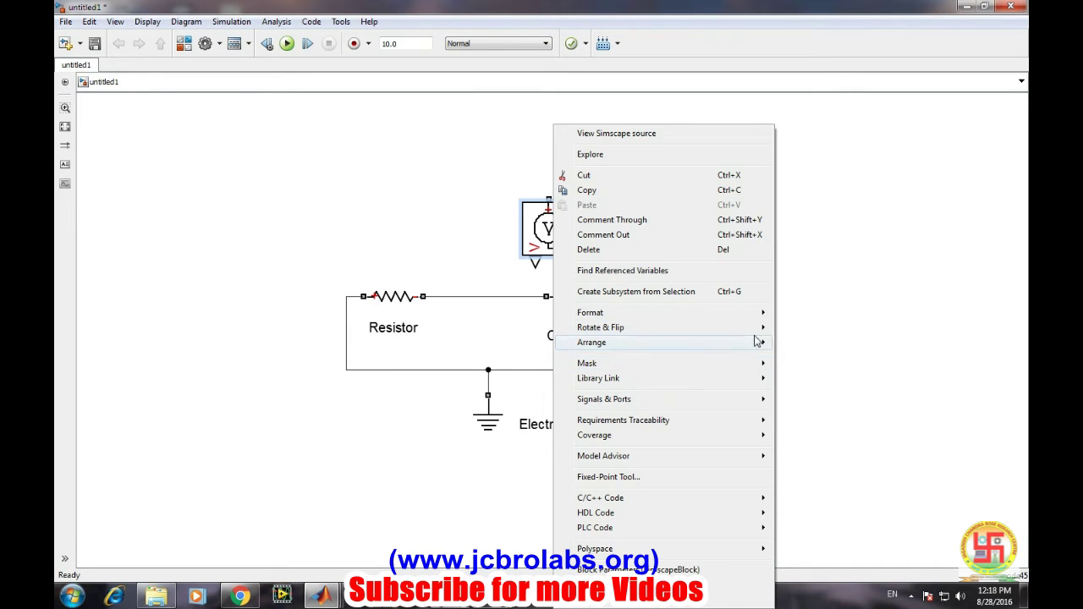
pyautogui.moveTo(755, 328)
pyautogui.moveTo(812, 365)
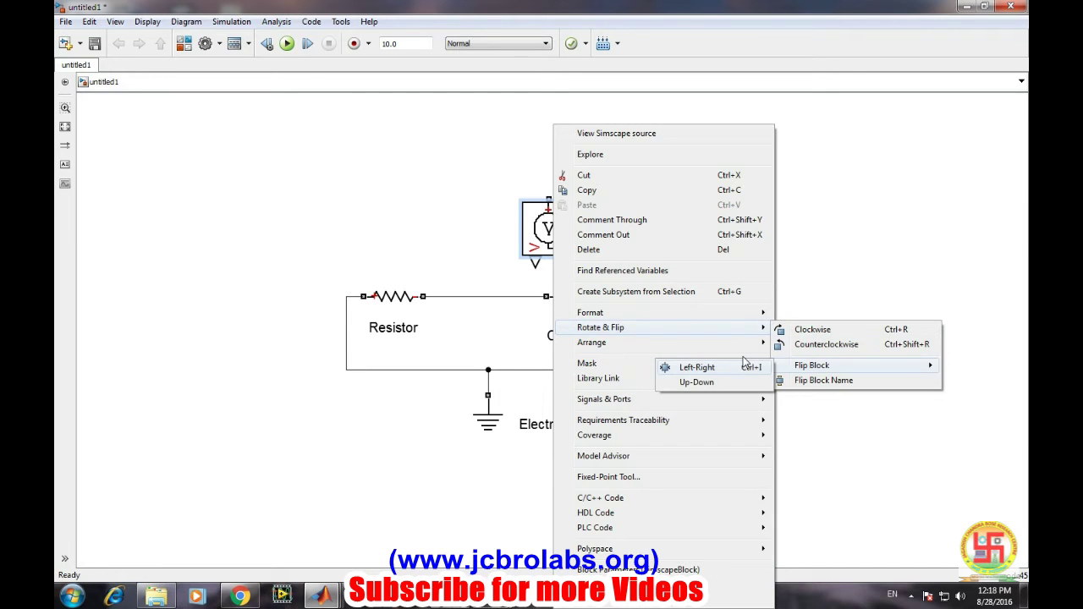
pyautogui.click(736, 363)
pyautogui.rightClick(546, 228)
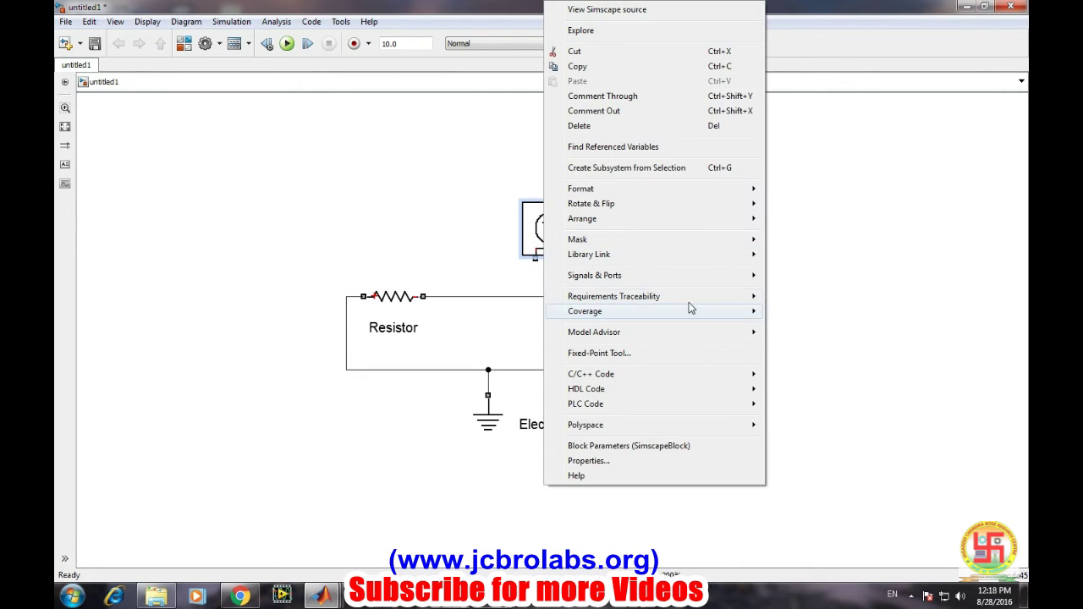
pyautogui.moveTo(699, 182)
pyautogui.moveTo(703, 203)
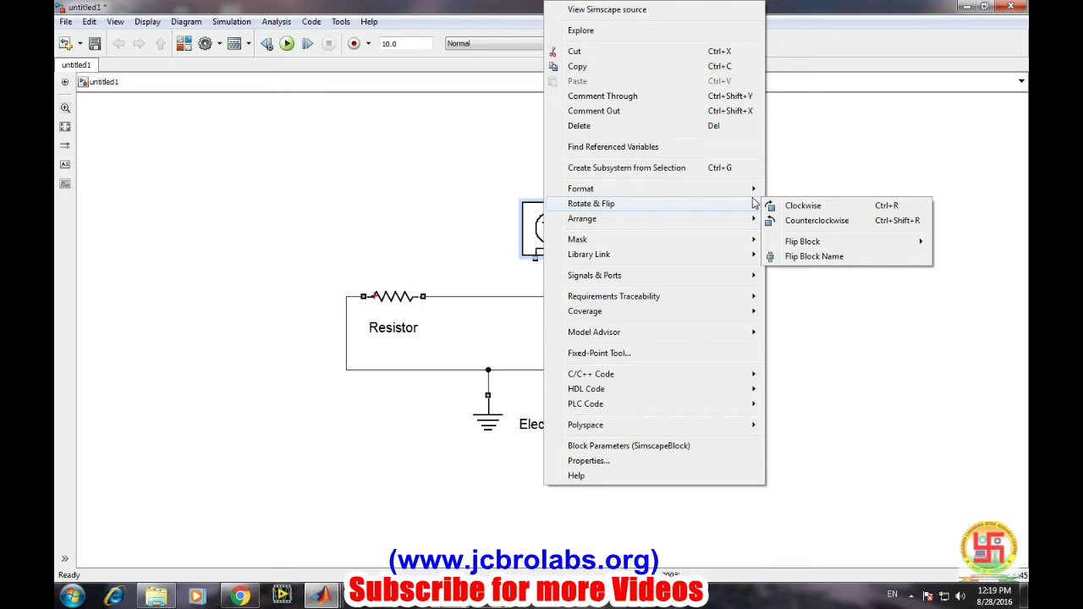
pyautogui.click(788, 217)
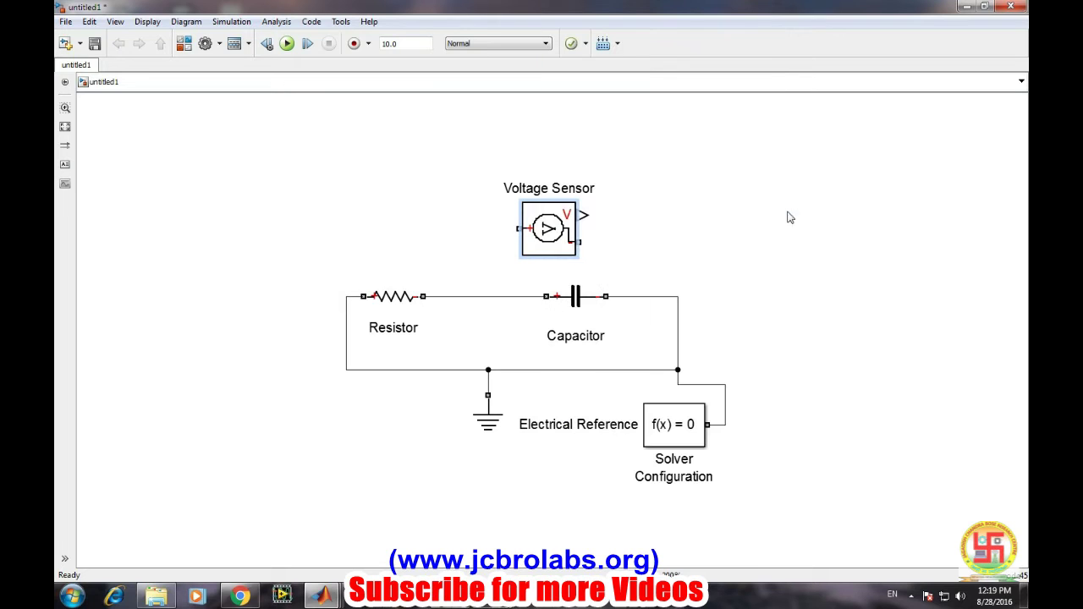
# Step: Reposition the Voltage Sensor and wire its lower terminal to the capacitor's right side
pyautogui.moveTo(540, 220)
pyautogui.mouseDown()
pyautogui.moveTo(567, 219)
pyautogui.moveTo(511, 273)
pyautogui.moveTo(512, 294)
pyautogui.mouseUp()
pyautogui.click(517, 228)
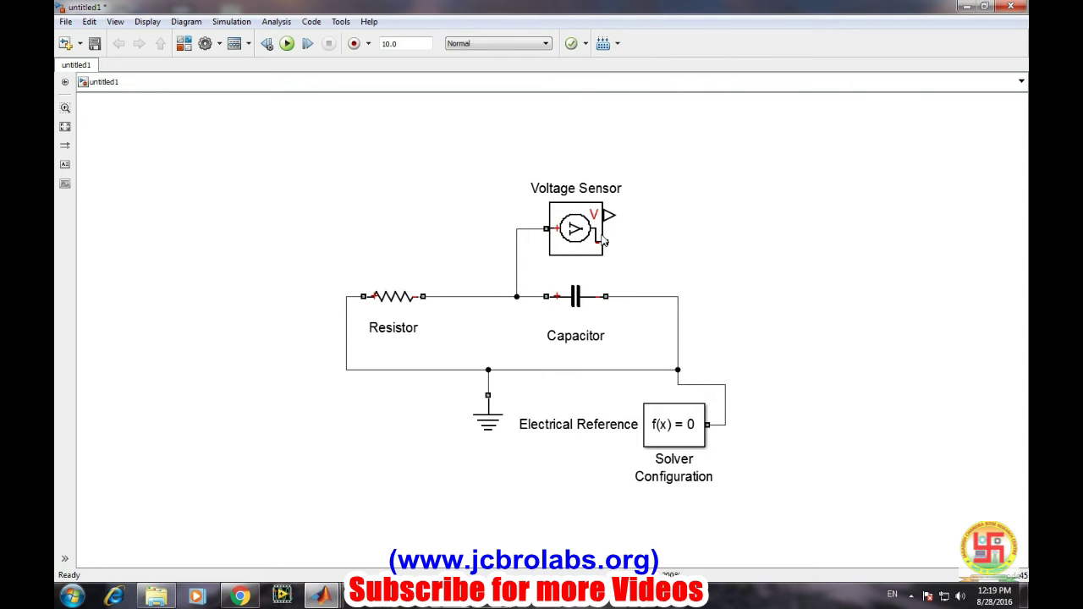
pyautogui.moveTo(605, 242)
pyautogui.mouseDown()
pyautogui.moveTo(629, 243)
pyautogui.moveTo(654, 296)
pyautogui.mouseUp()
# Step: Search for simulink converter and place a PS-Simulink Converter in line with the sensor output
pyautogui.click(322, 596)
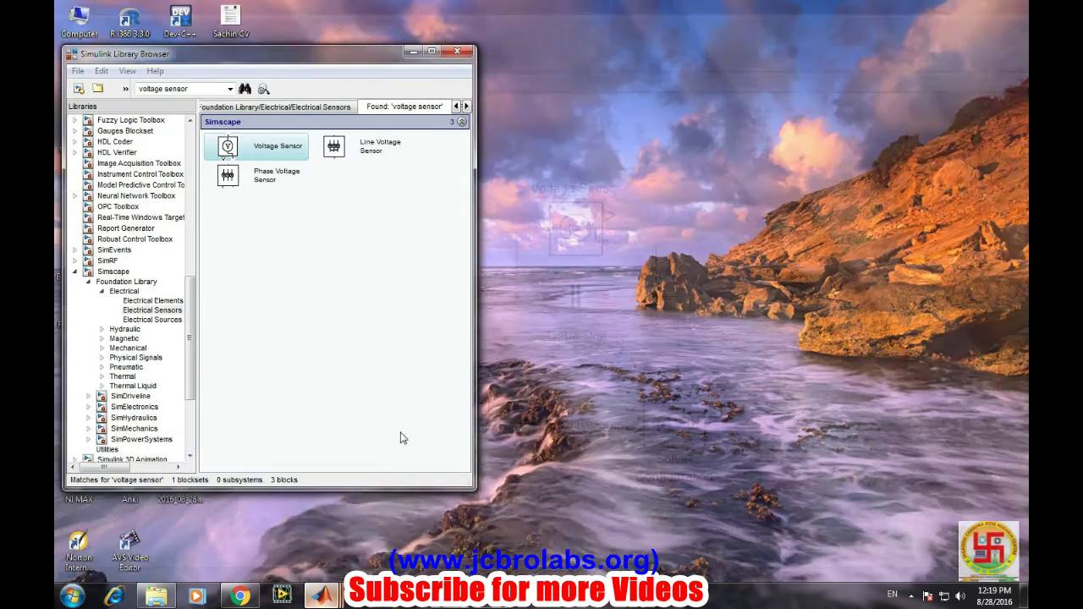
pyautogui.click(427, 500)
pyautogui.click(183, 90)
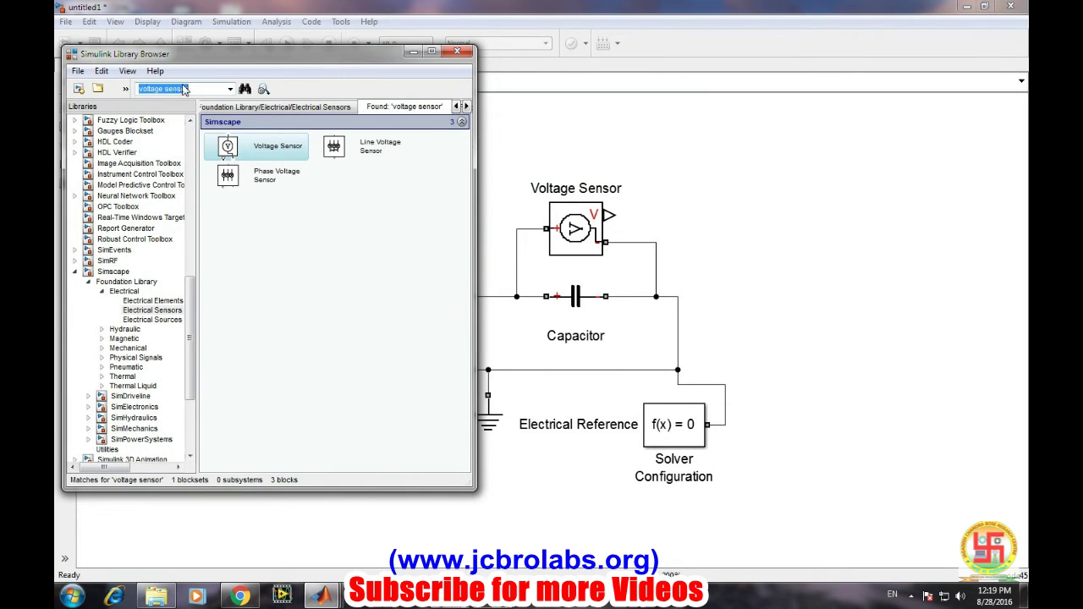
pyautogui.write('simulink converter')
pyautogui.press('Return')
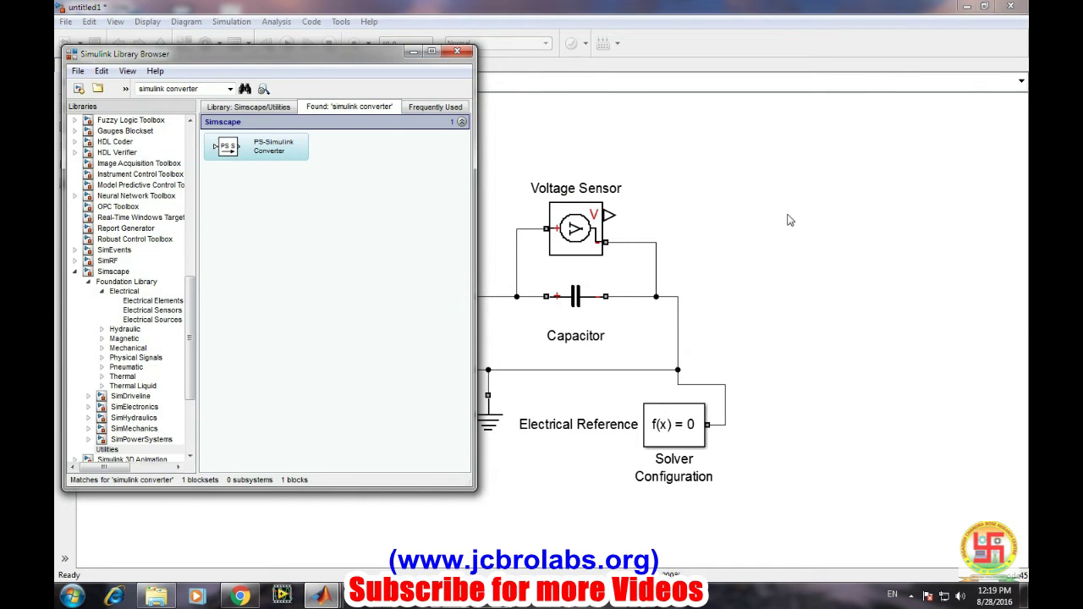
pyautogui.moveTo(787, 220); pyautogui.dragTo(610, 217)
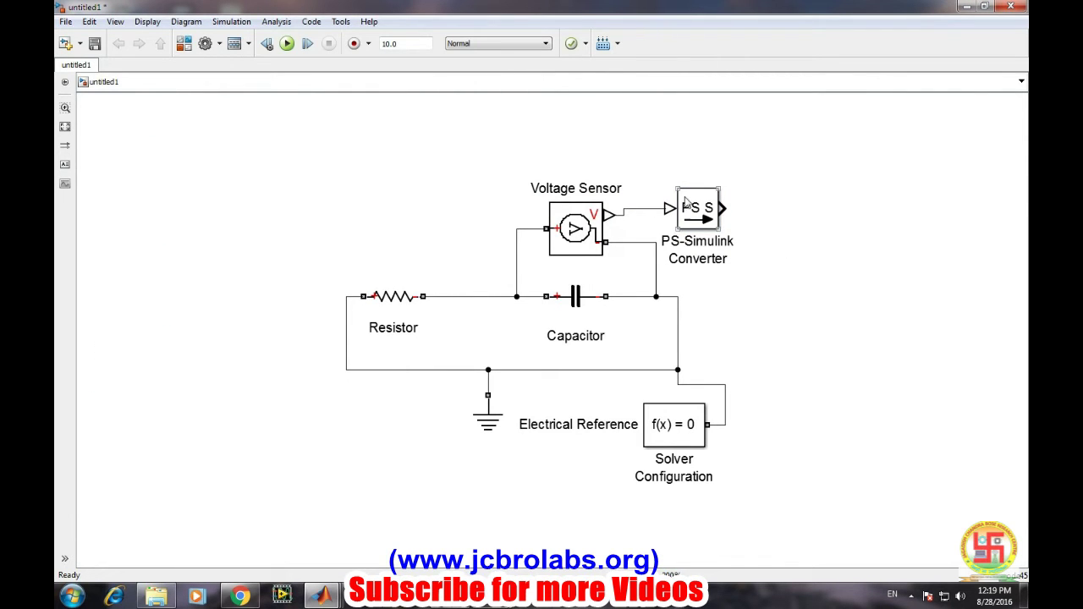
pyautogui.moveTo(686, 201); pyautogui.dragTo(727, 209)
pyautogui.click(869, 262)
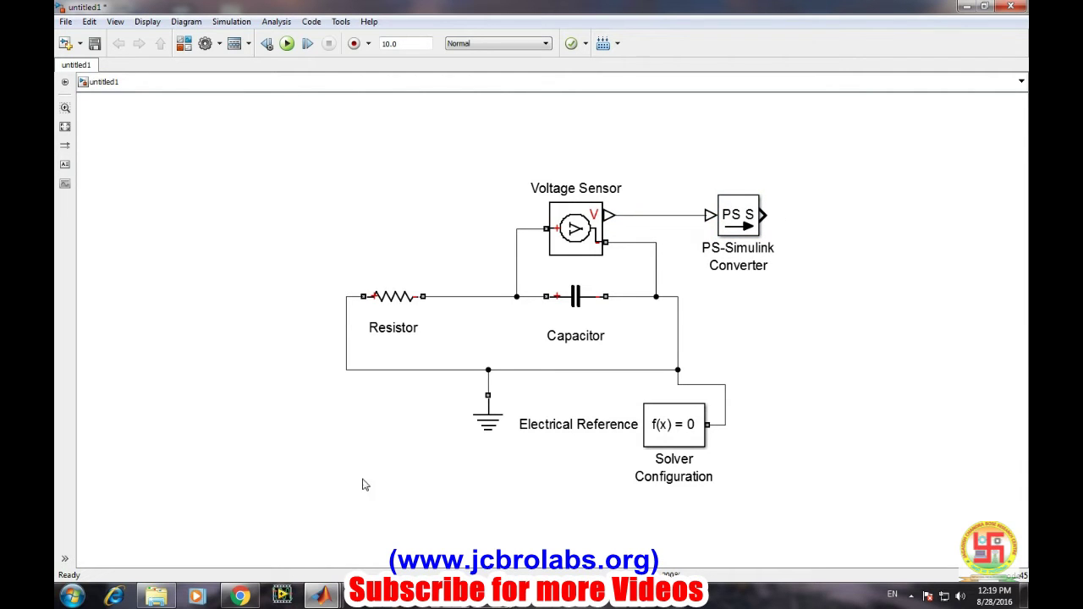
pyautogui.moveTo(322, 597)
pyautogui.click(436, 514)
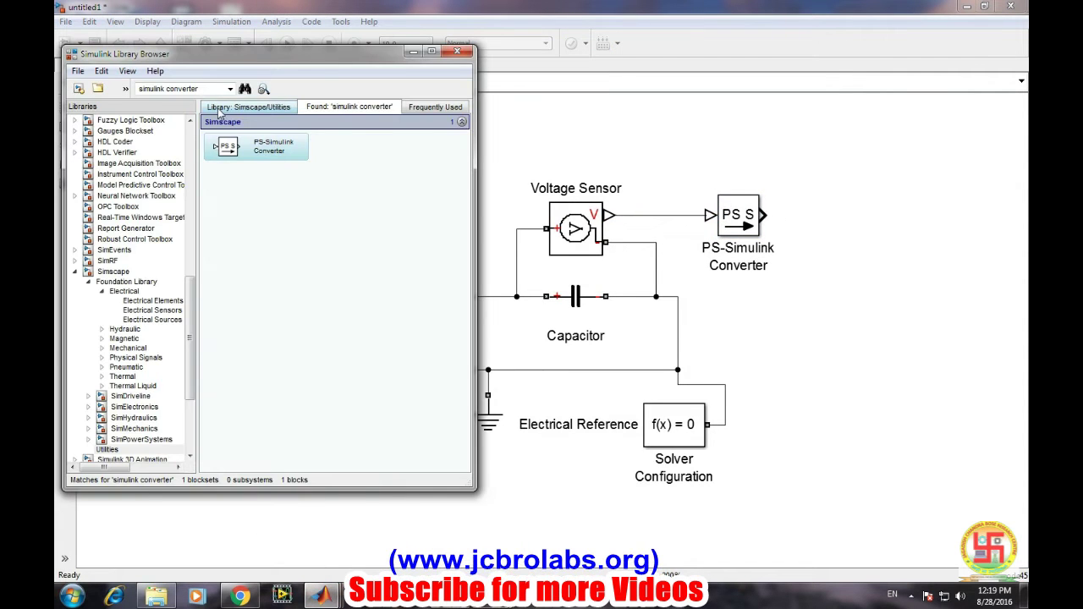
pyautogui.click(148, 89)
# Step: Add a Scope fed by the converter output and delete the left Resistor-to-ground wire
pyautogui.write('scope')
pyautogui.press('Return')
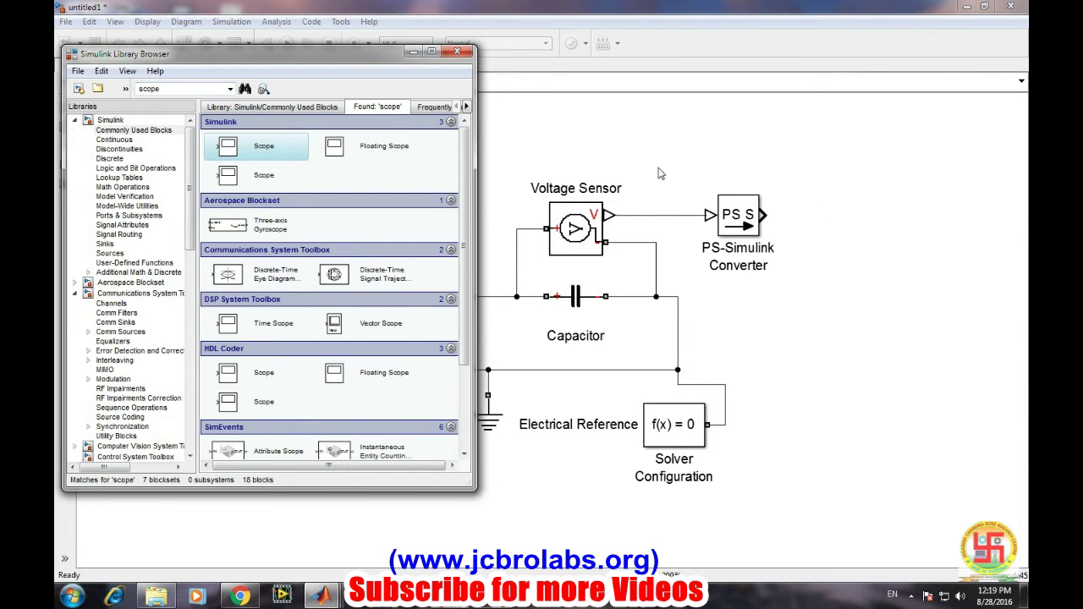
pyautogui.moveTo(661, 173); pyautogui.dragTo(842, 214)
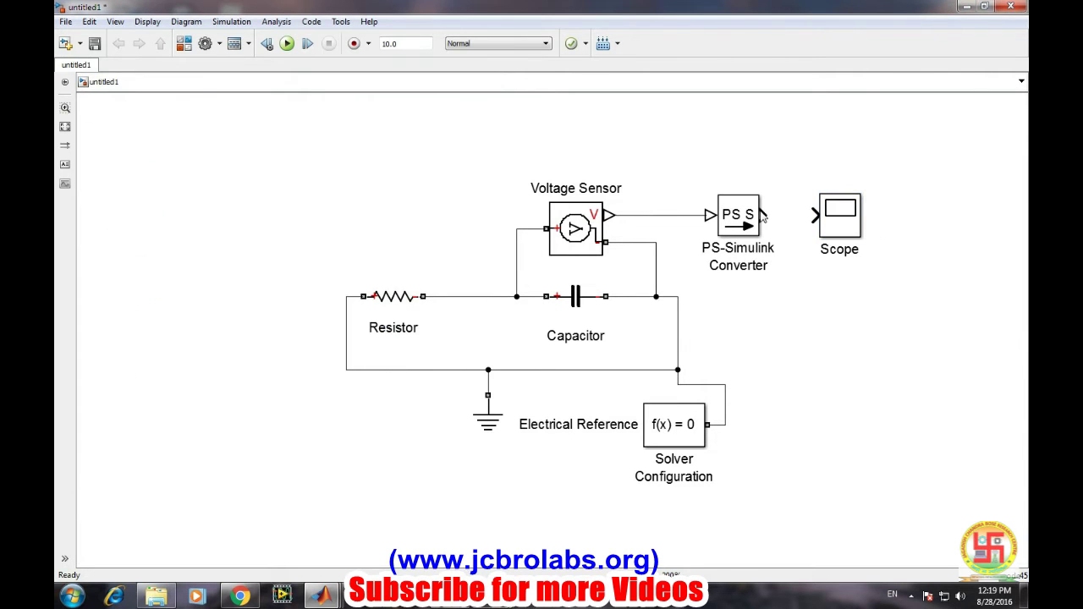
pyautogui.moveTo(761, 217); pyautogui.dragTo(839, 209)
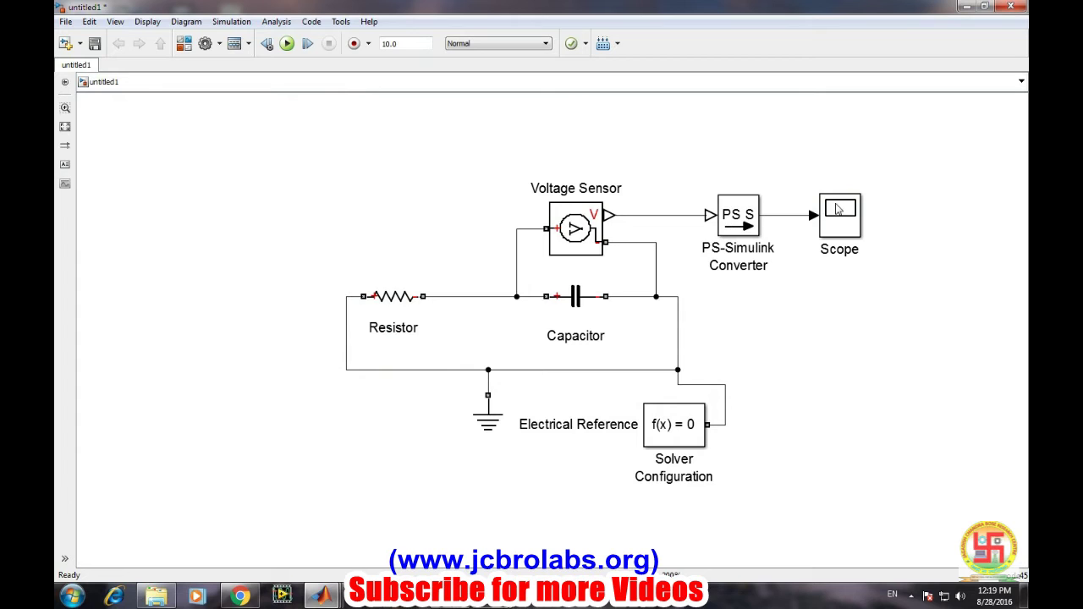
pyautogui.click(344, 345)
pyautogui.press('Delete')
# Step: Place a Current Sensor left of the Resistor and rotate it counterclockwise upright
pyautogui.moveTo(321, 596)
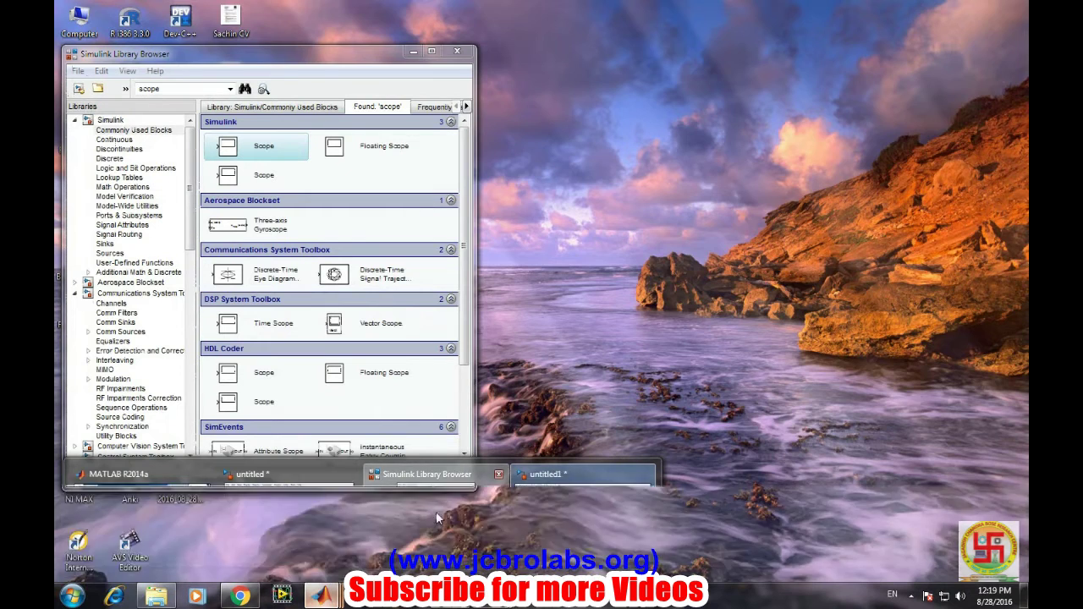
pyautogui.click(431, 517)
pyautogui.doubleClick(180, 85)
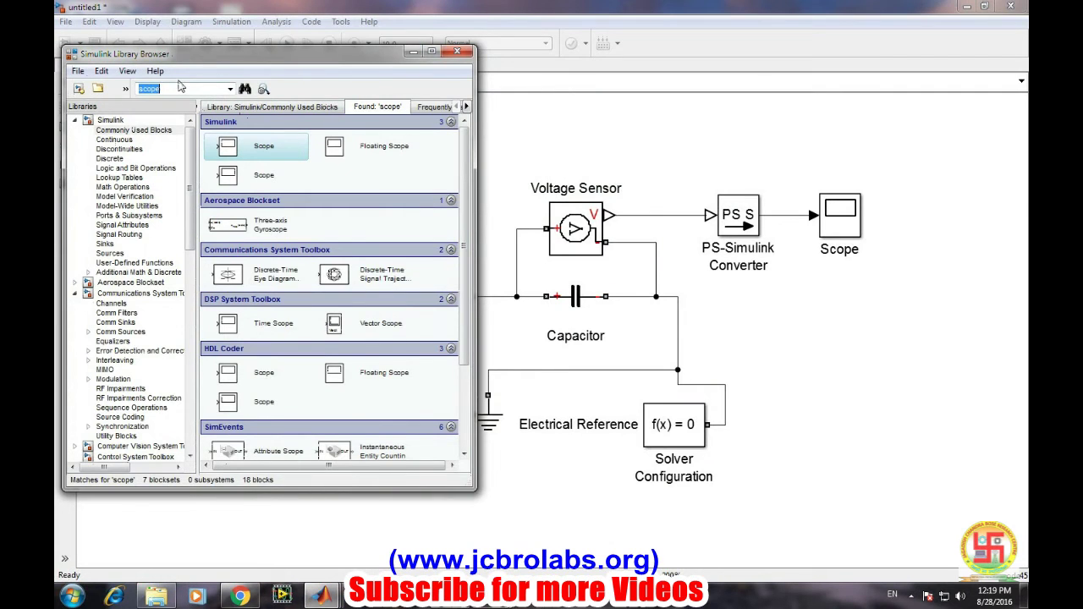
pyautogui.write('curre')
pyautogui.press('Return')
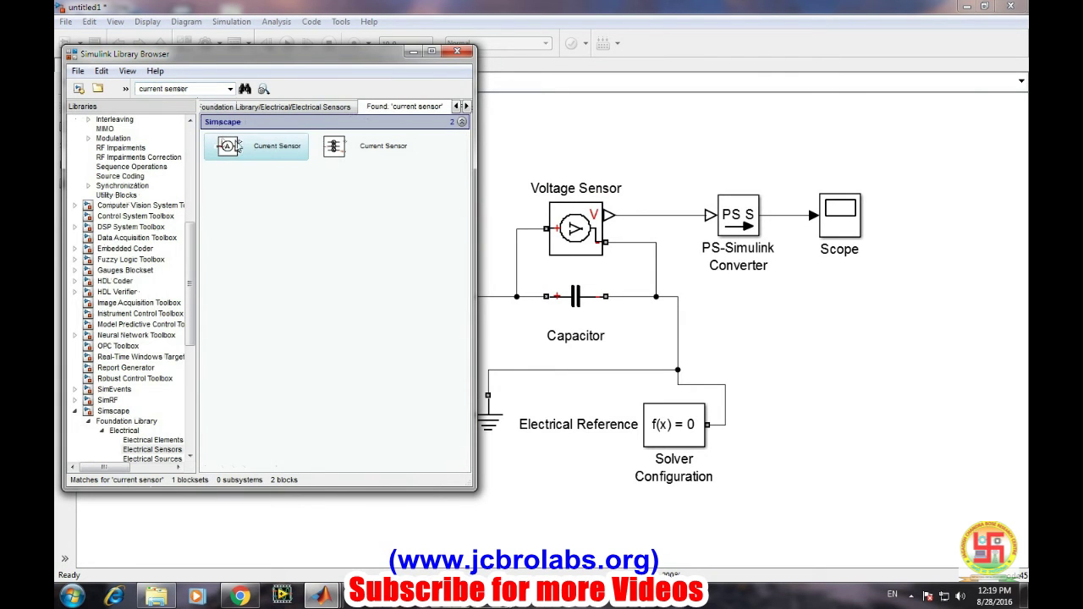
pyautogui.moveTo(237, 146); pyautogui.dragTo(308, 351)
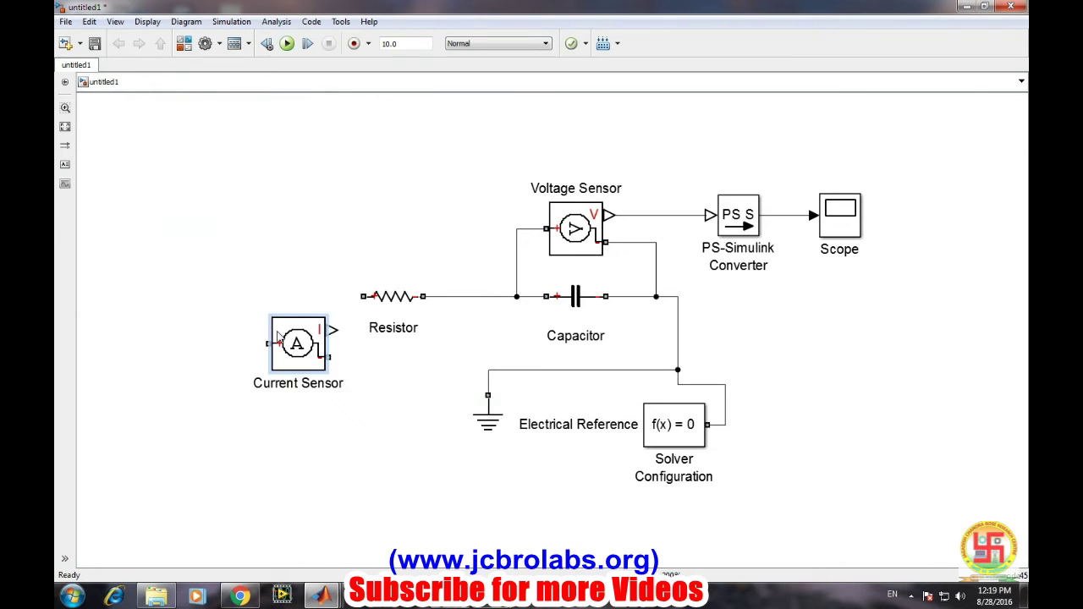
pyautogui.moveTo(274, 343); pyautogui.dragTo(293, 350)
pyautogui.rightClick(312, 347)
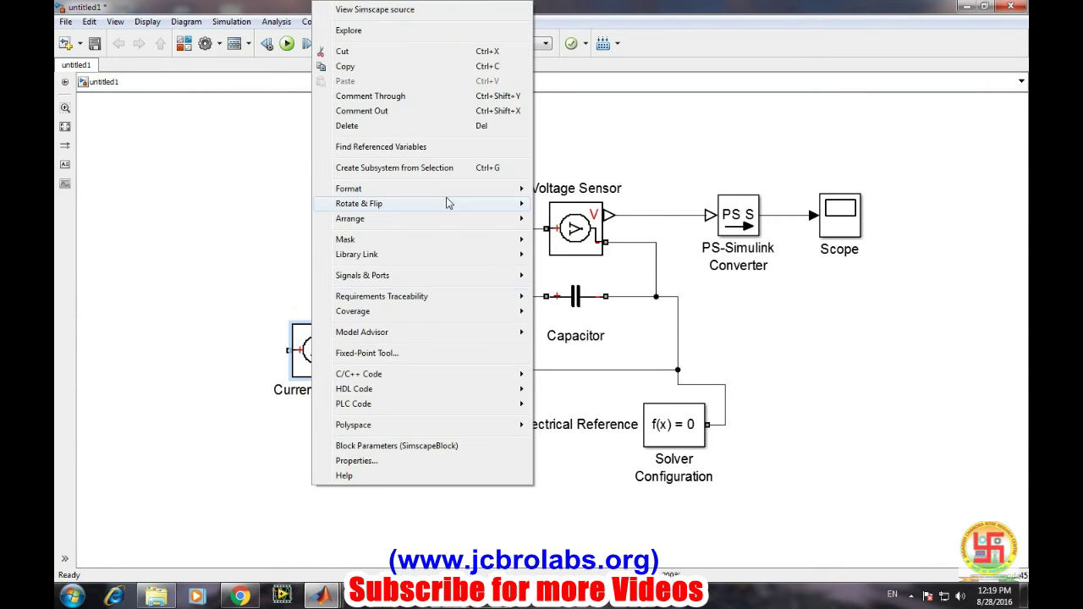
pyautogui.moveTo(449, 203)
pyautogui.click(561, 218)
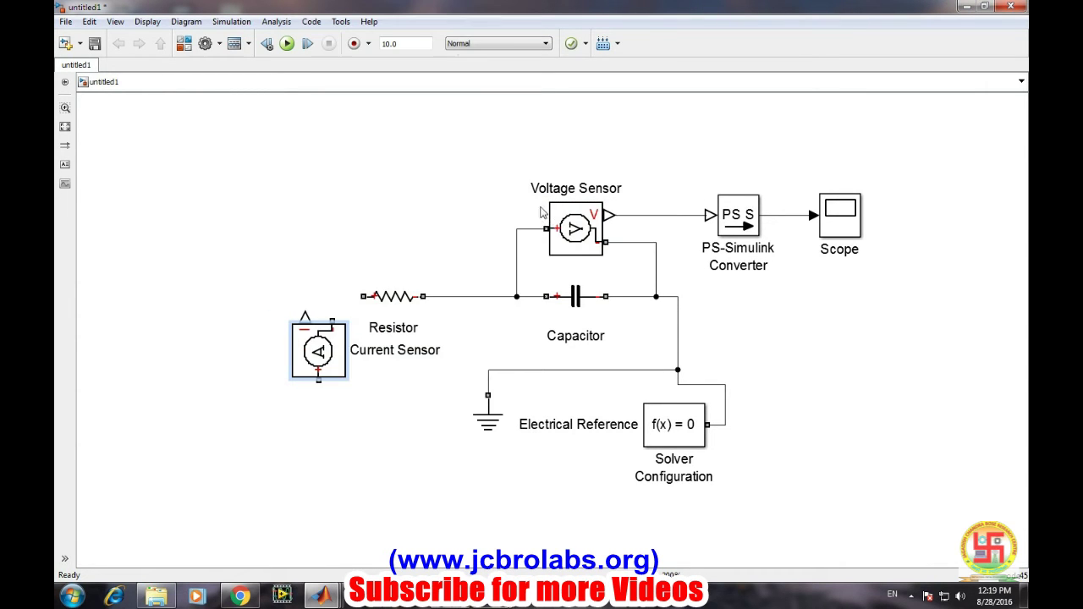
pyautogui.click(404, 406)
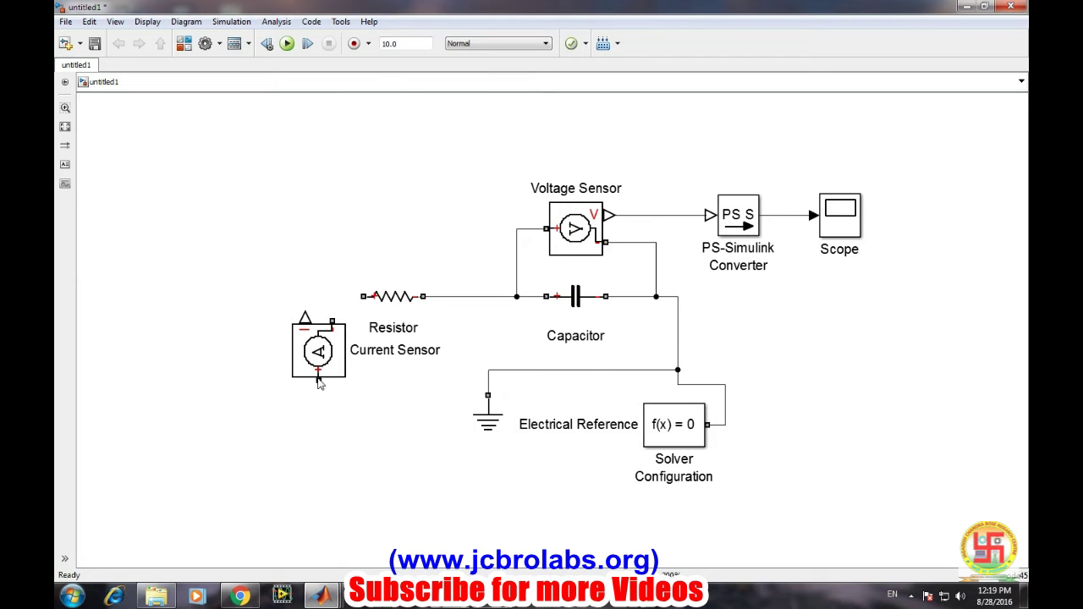
# Step: Wire the Current Sensor's bottom terminal to the ground wire and tidy the route
pyautogui.moveTo(319, 383); pyautogui.dragTo(488, 373)
pyautogui.click(726, 474)
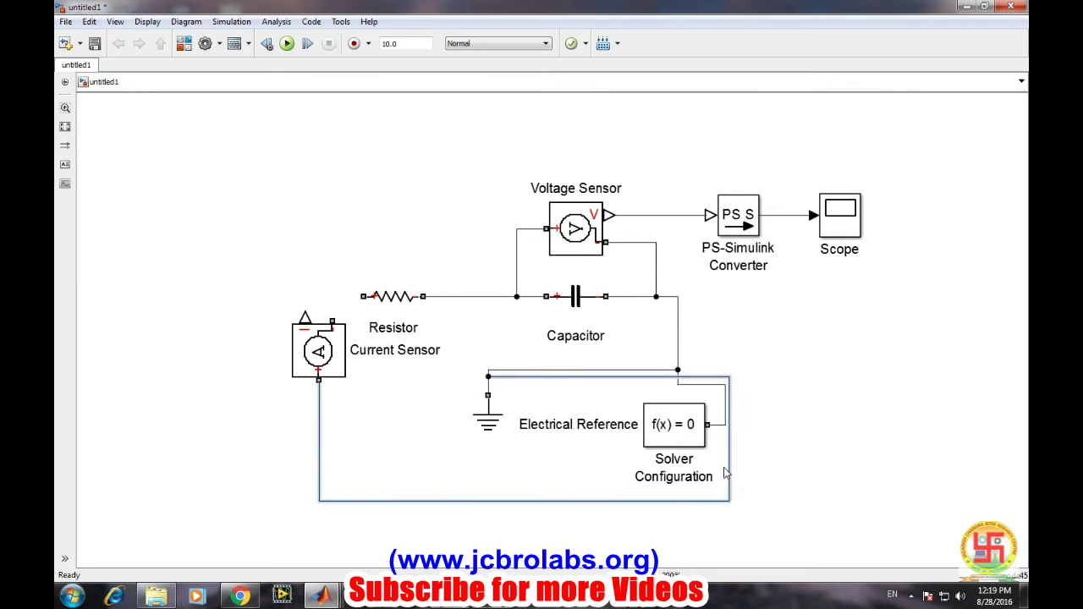
pyautogui.moveTo(726, 474); pyautogui.dragTo(440, 442)
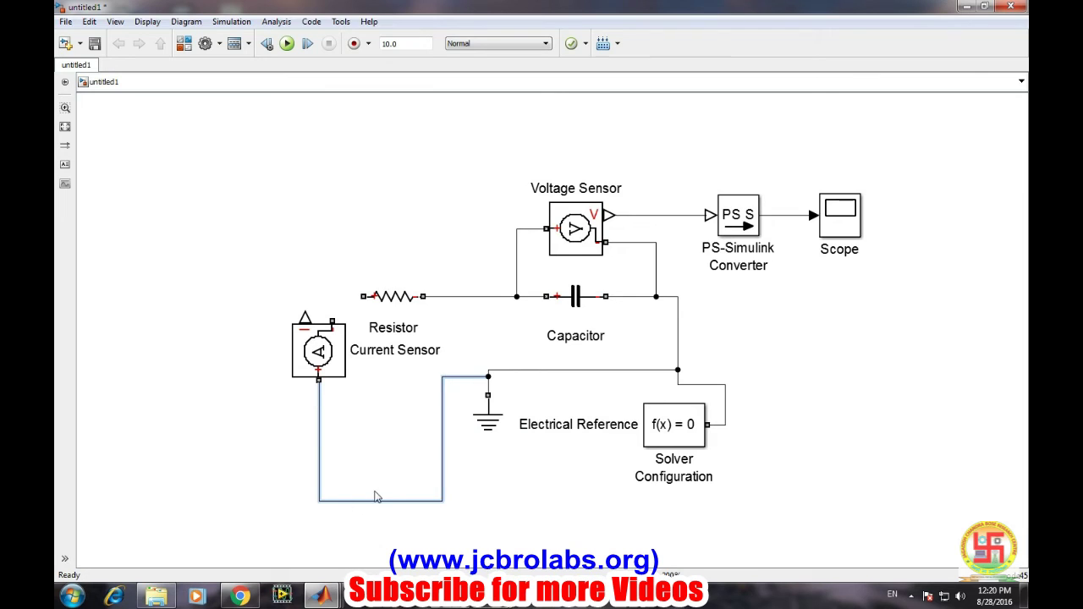
pyautogui.moveTo(376, 497); pyautogui.dragTo(389, 398)
pyautogui.click(388, 414)
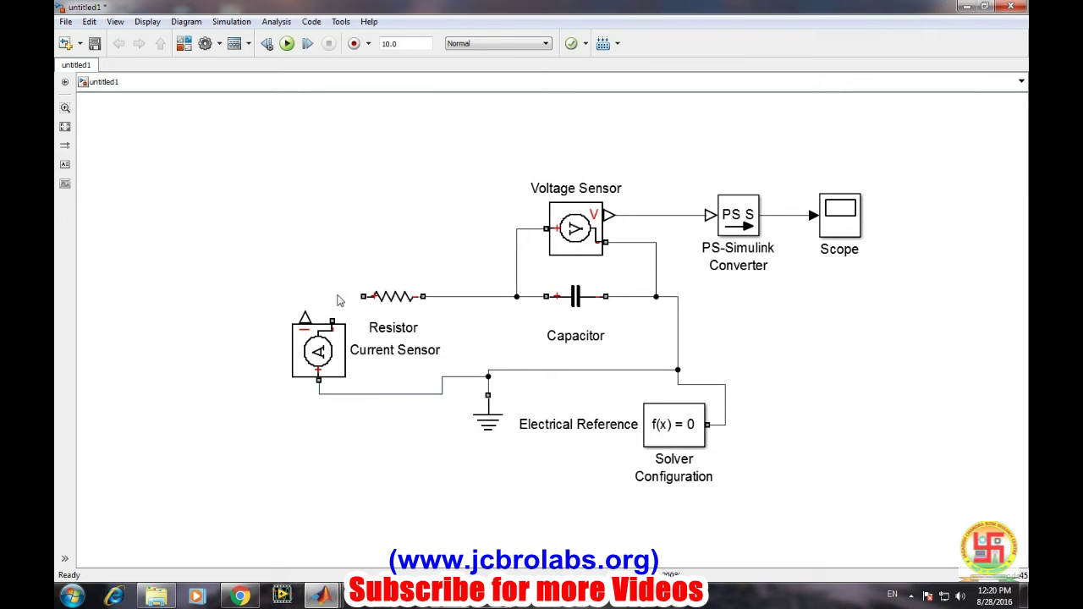
# Step: Connect the Current Sensor's top terminal to the Resistor and duplicate the PS-Simulink Converter
pyautogui.moveTo(332, 322); pyautogui.dragTo(363, 296)
pyautogui.moveTo(733, 212); pyautogui.dragTo(305, 319)
pyautogui.click(398, 162)
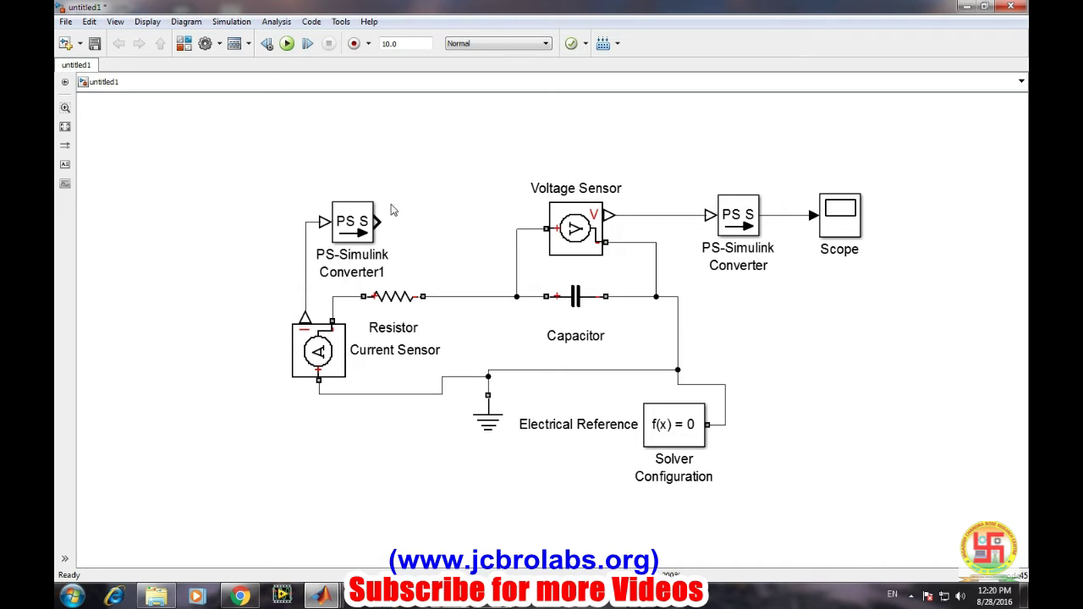
# Step: Move PS-Simulink Converter1 above the circuit and open the Scope's block properties
pyautogui.moveTo(358, 211); pyautogui.dragTo(429, 133)
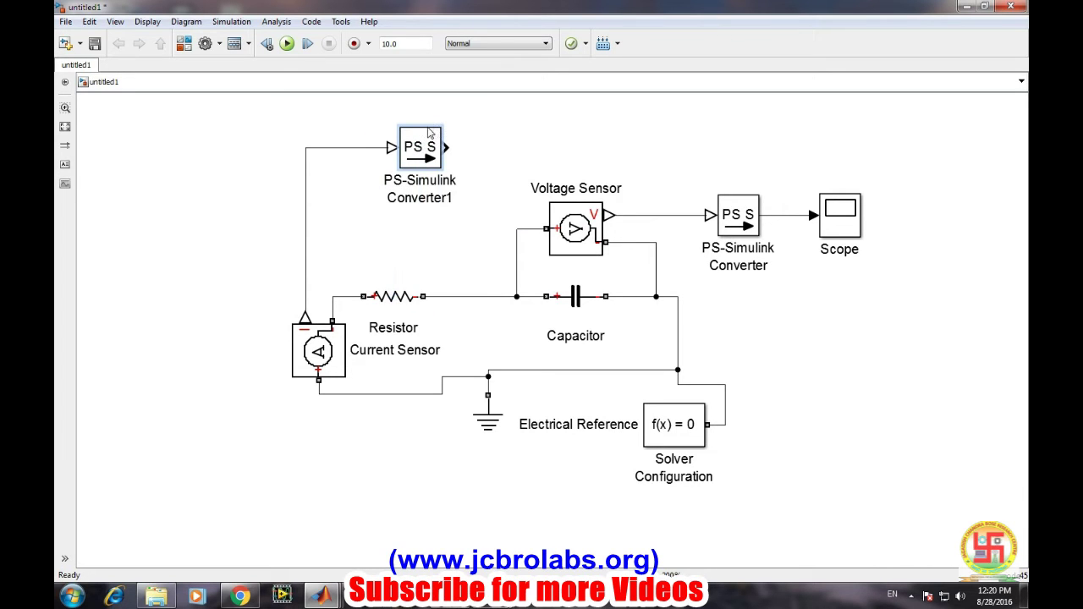
pyautogui.rightClick(839, 212)
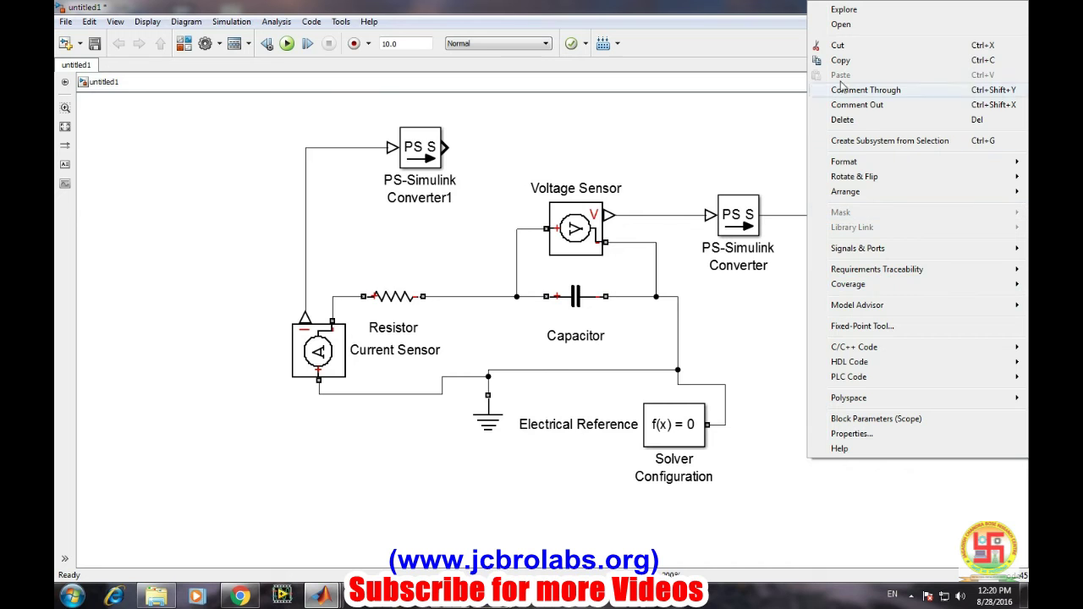
pyautogui.click(855, 434)
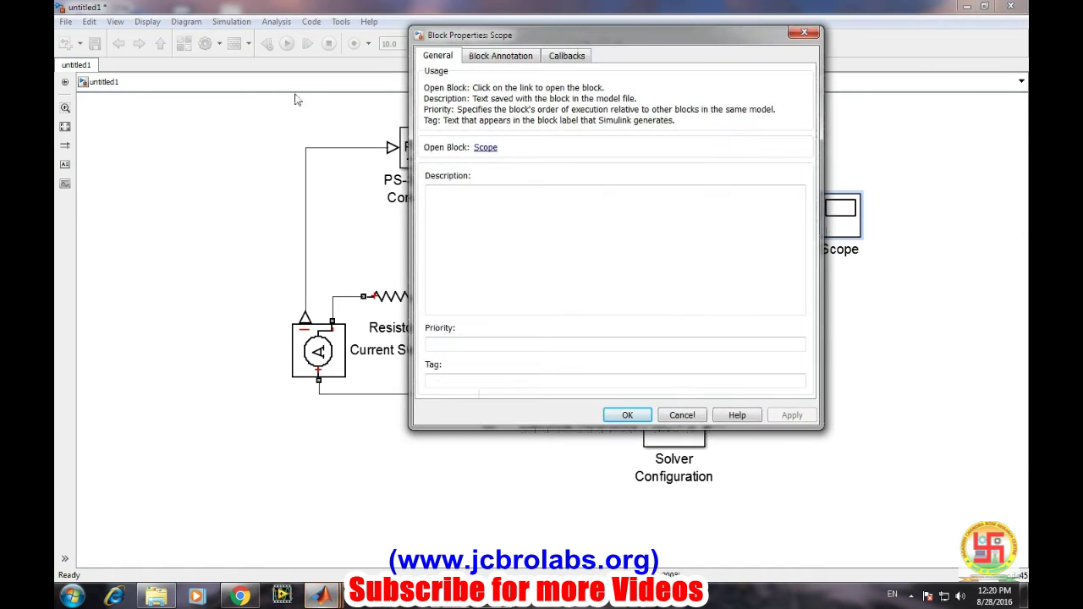
# Step: Set the Scope to 2 axes and wire PS-Simulink Converter1 into its second input
pyautogui.click(803, 31)
pyautogui.doubleClick(855, 218)
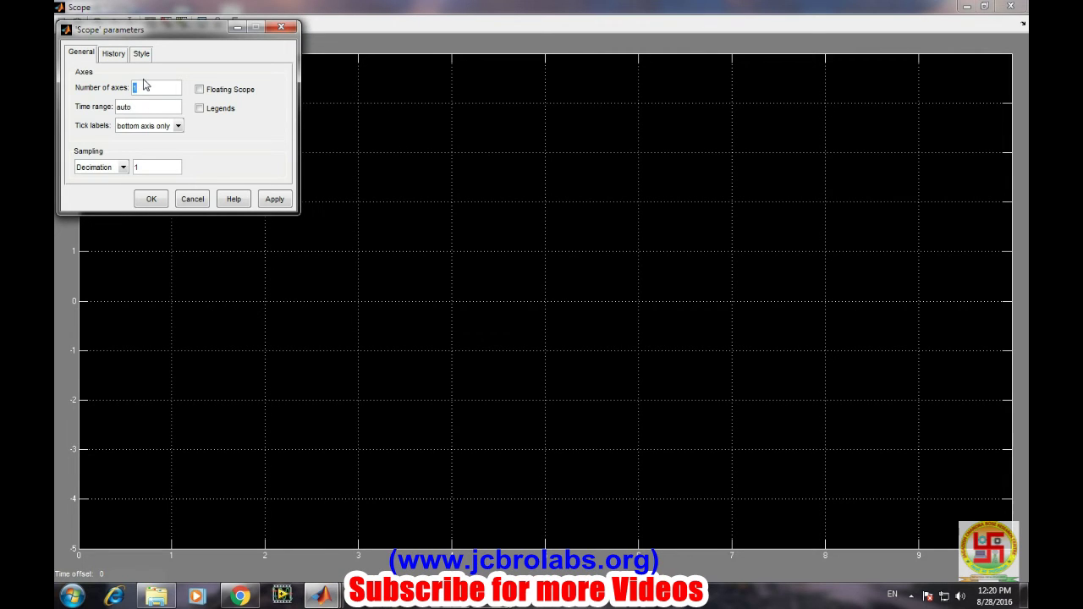
pyautogui.click(264, 200)
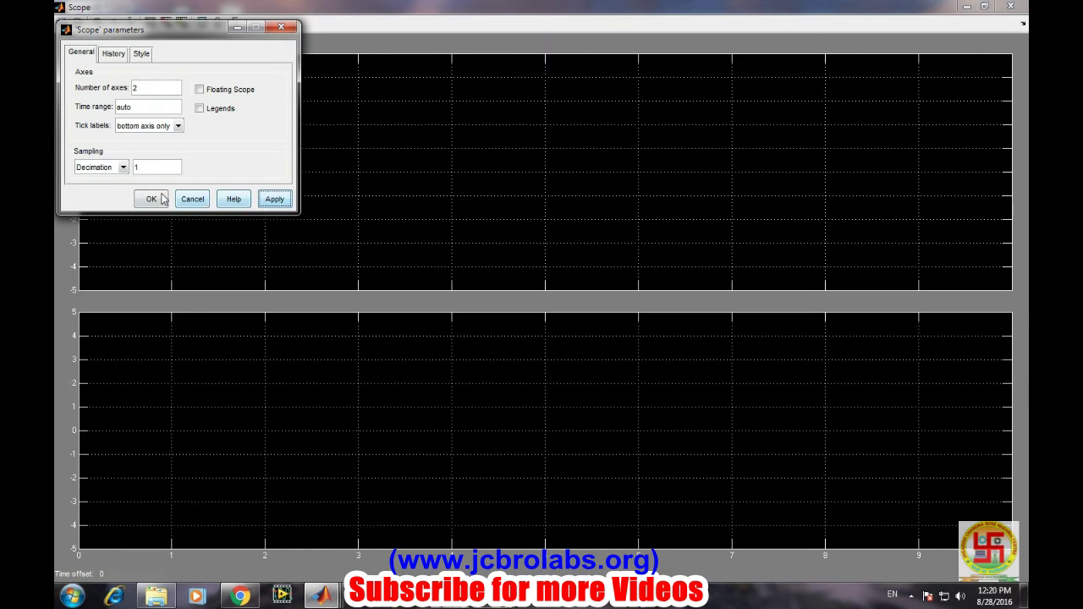
pyautogui.click(140, 199)
pyautogui.click(974, 7)
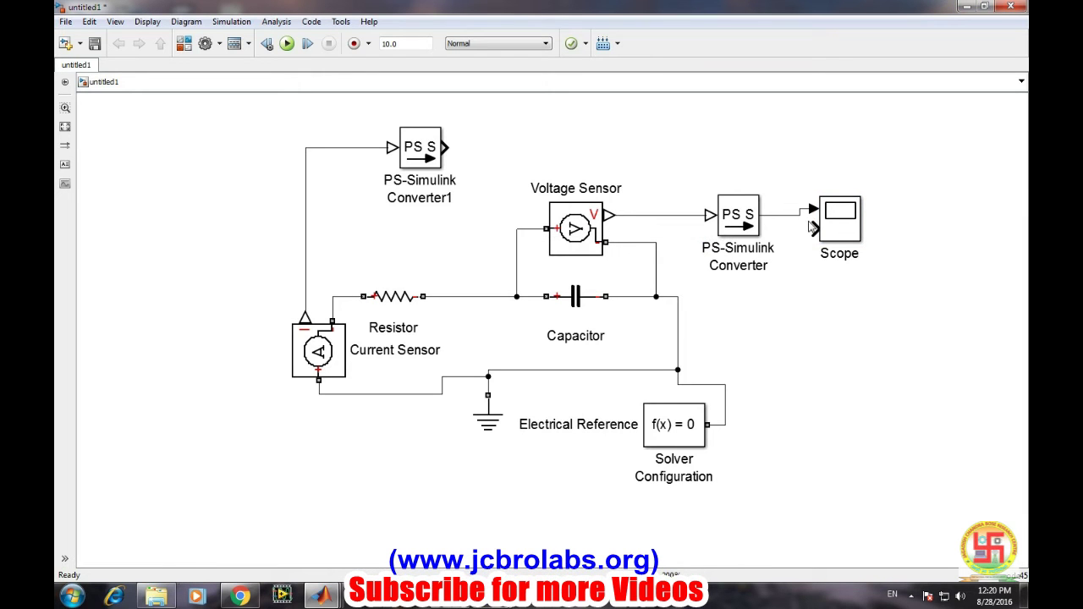
pyautogui.moveTo(812, 229); pyautogui.dragTo(447, 147)
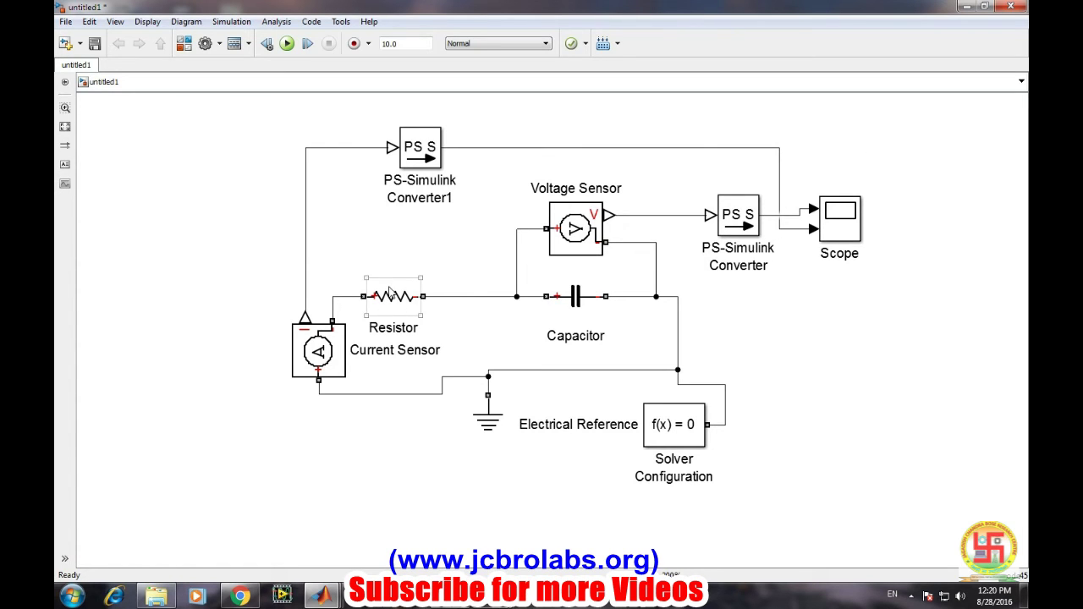
# Step: Set the Resistor's resistance unit to MOhm and apply it
pyautogui.doubleClick(391, 294)
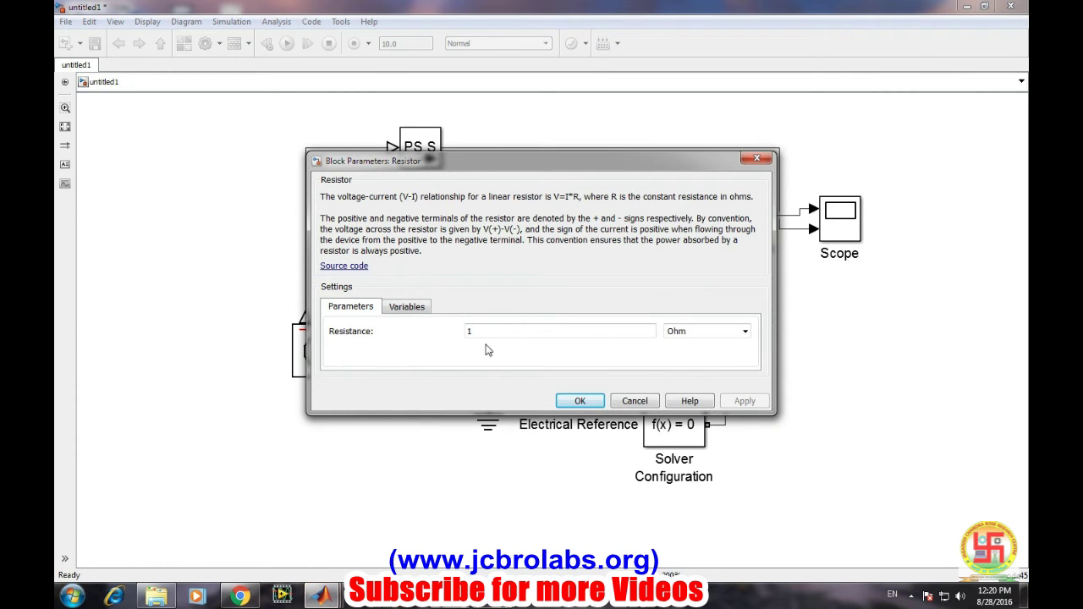
pyautogui.click(743, 332)
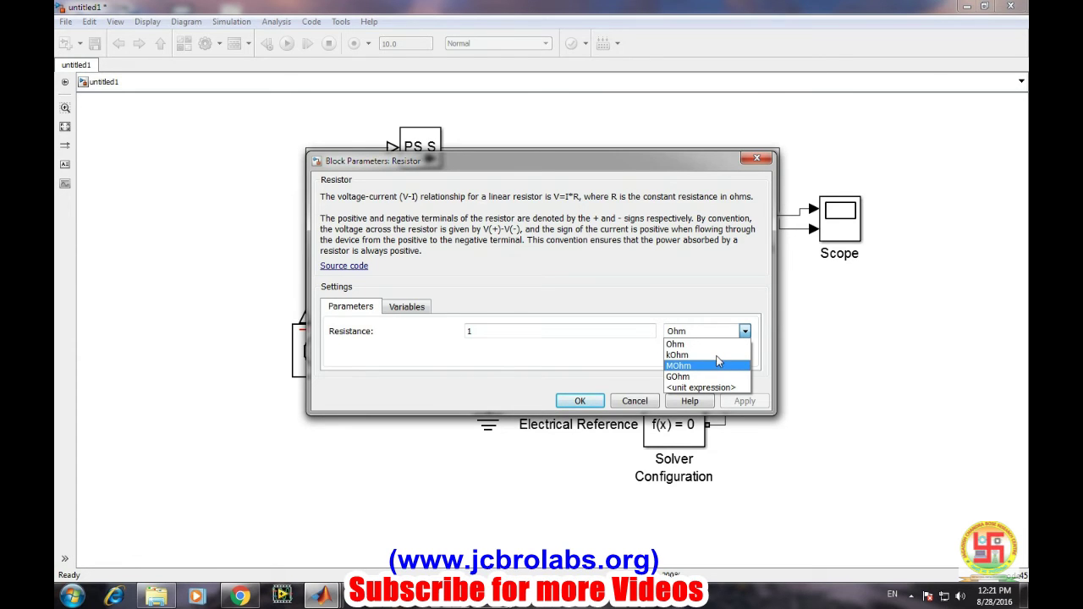
pyautogui.click(717, 365)
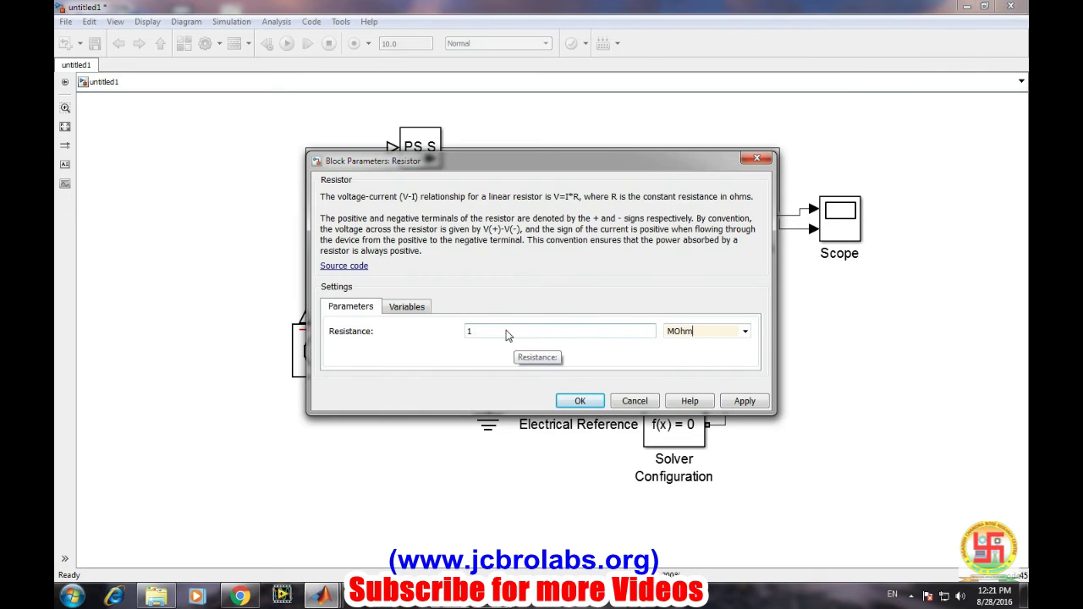
pyautogui.click(743, 401)
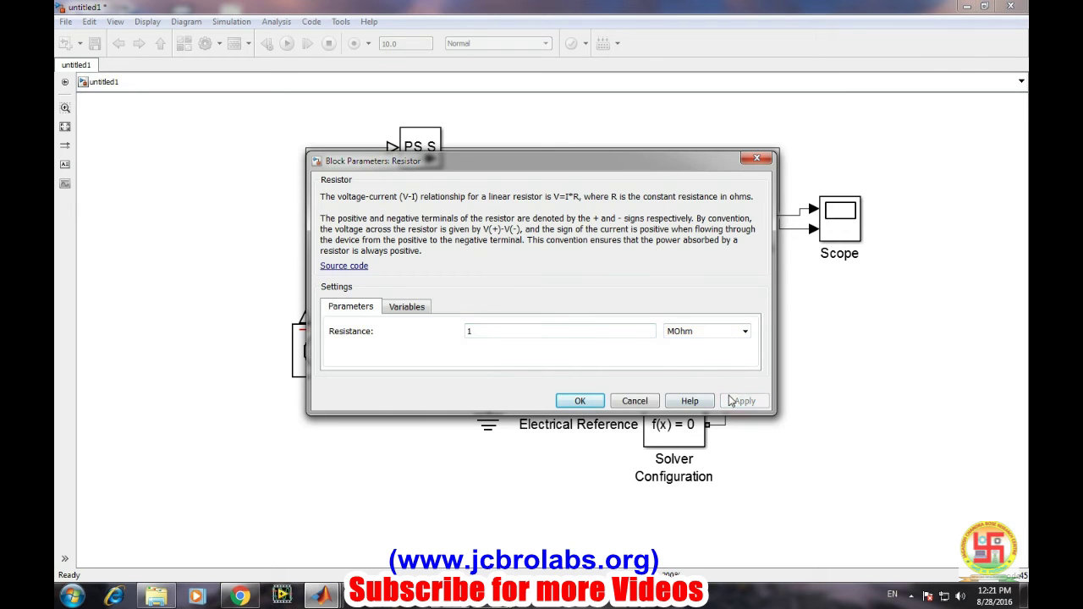
pyautogui.click(579, 400)
# Step: Enable the Capacitor's initial voltage variable and set it to 5 V
pyautogui.doubleClick(576, 303)
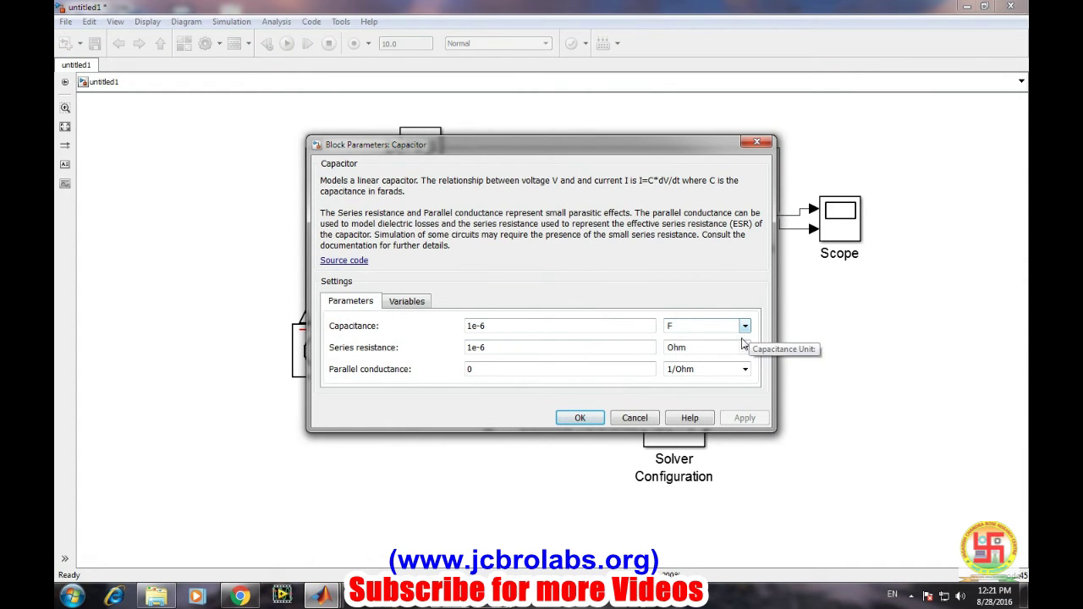
pyautogui.click(408, 303)
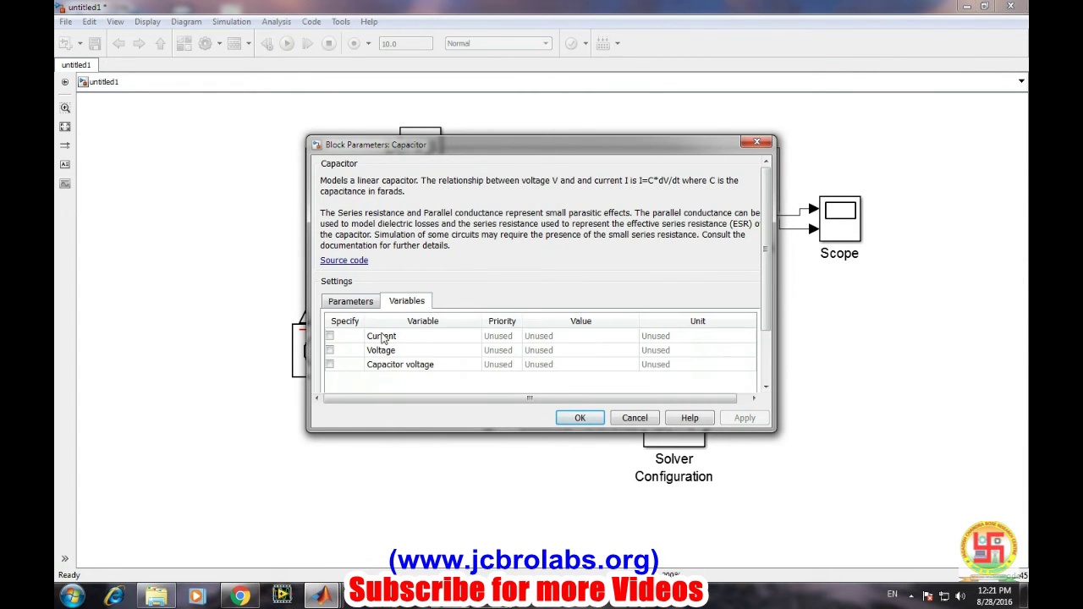
pyautogui.click(329, 364)
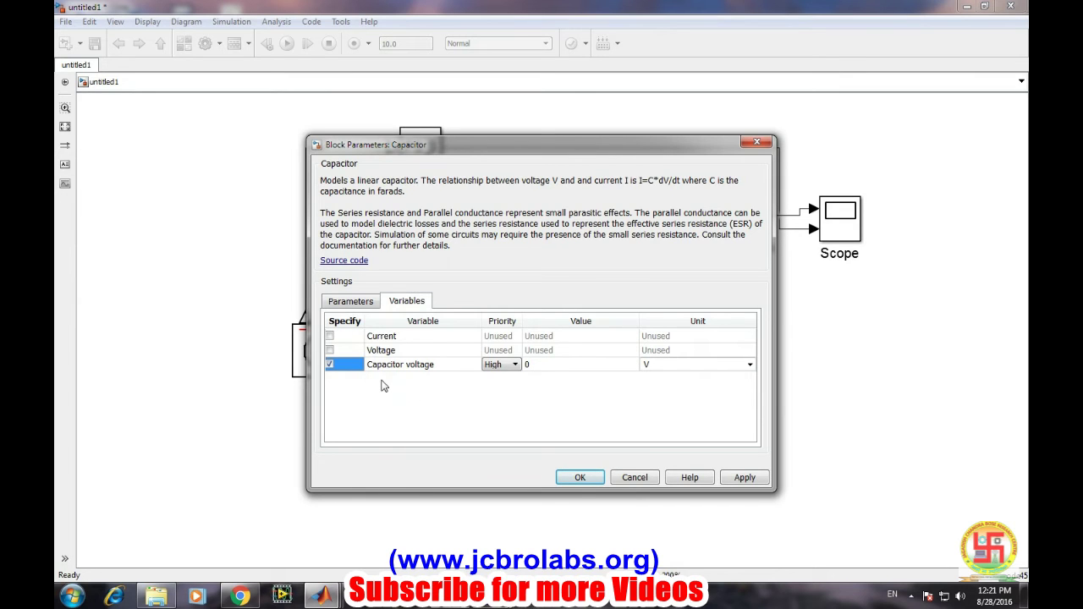
pyautogui.click(556, 363)
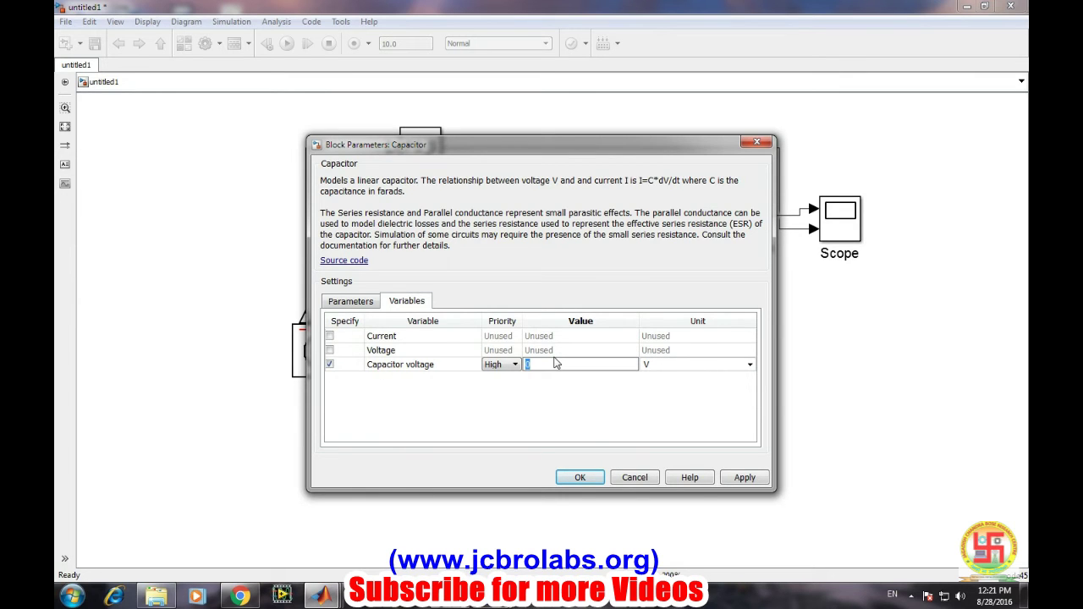
pyautogui.press('Return')
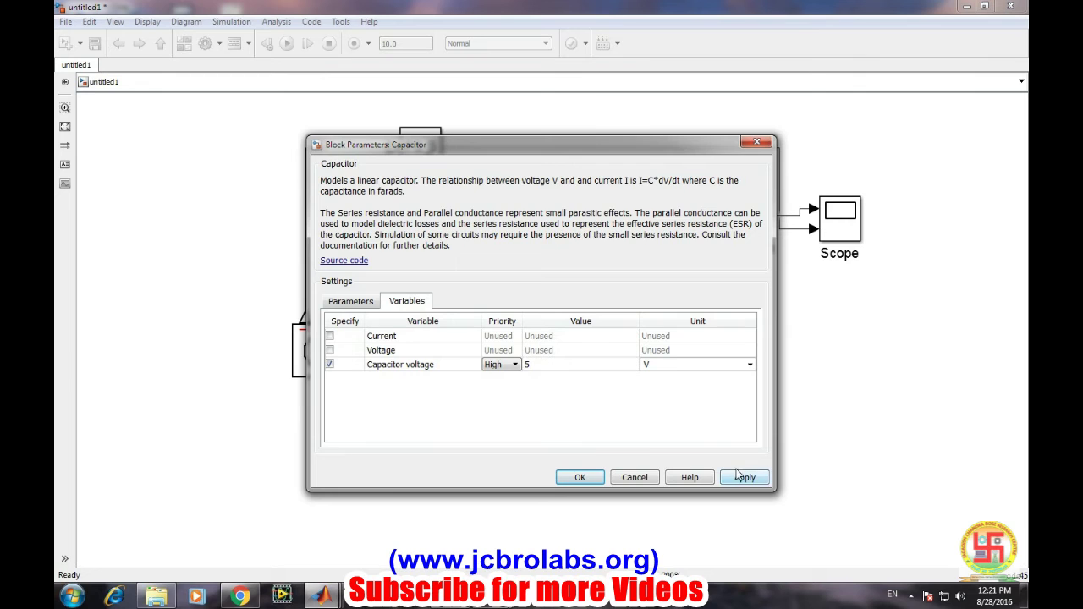
pyautogui.click(742, 477)
pyautogui.click(581, 477)
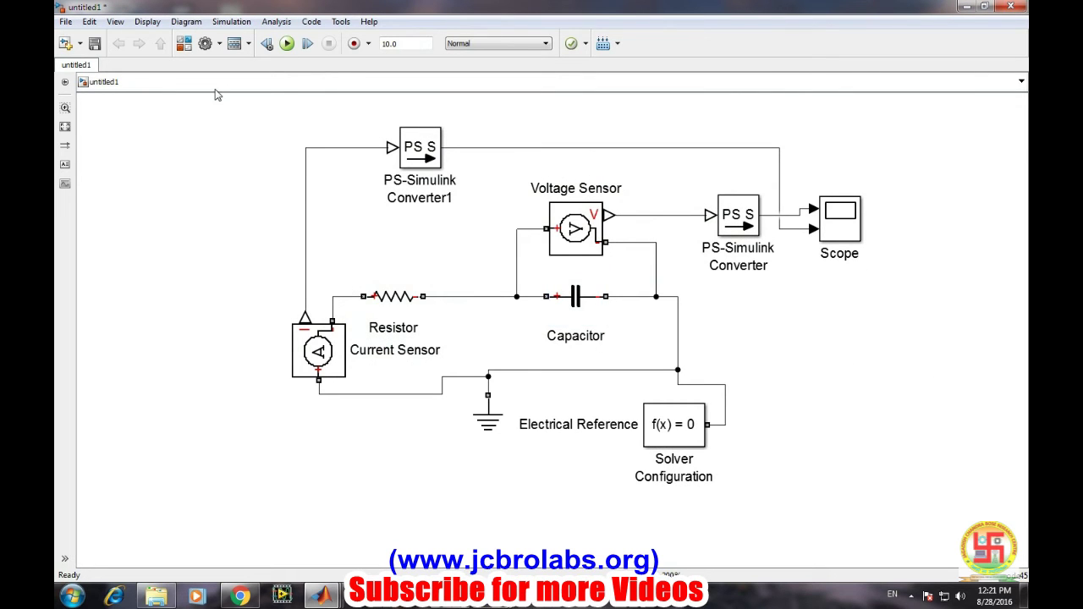
# Step: Run the RC circuit simulation and view the decay curves in the Scope
pyautogui.click(286, 42)
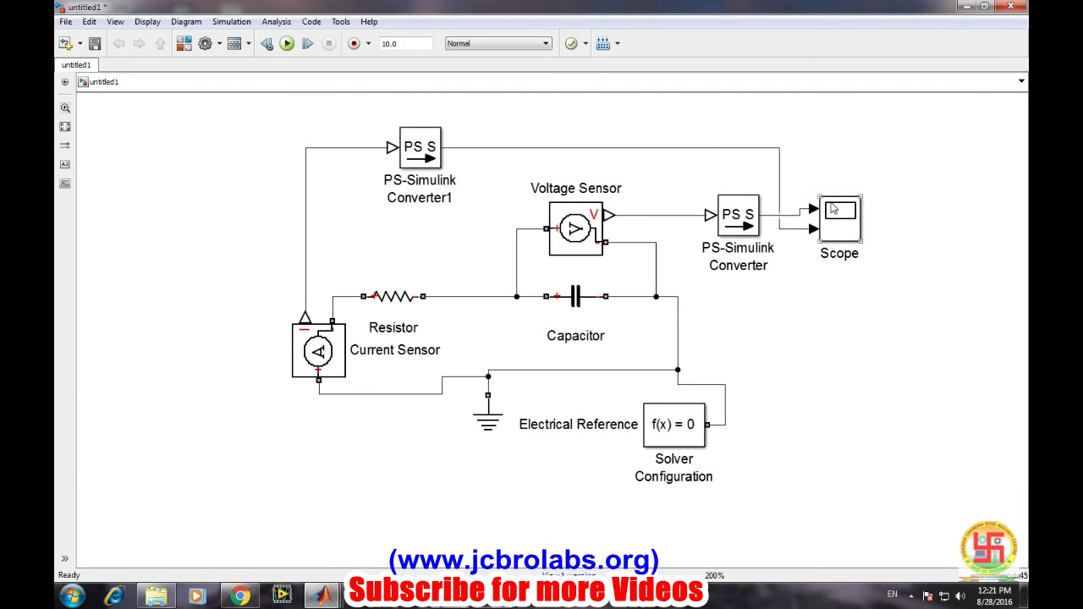
pyautogui.doubleClick(834, 209)
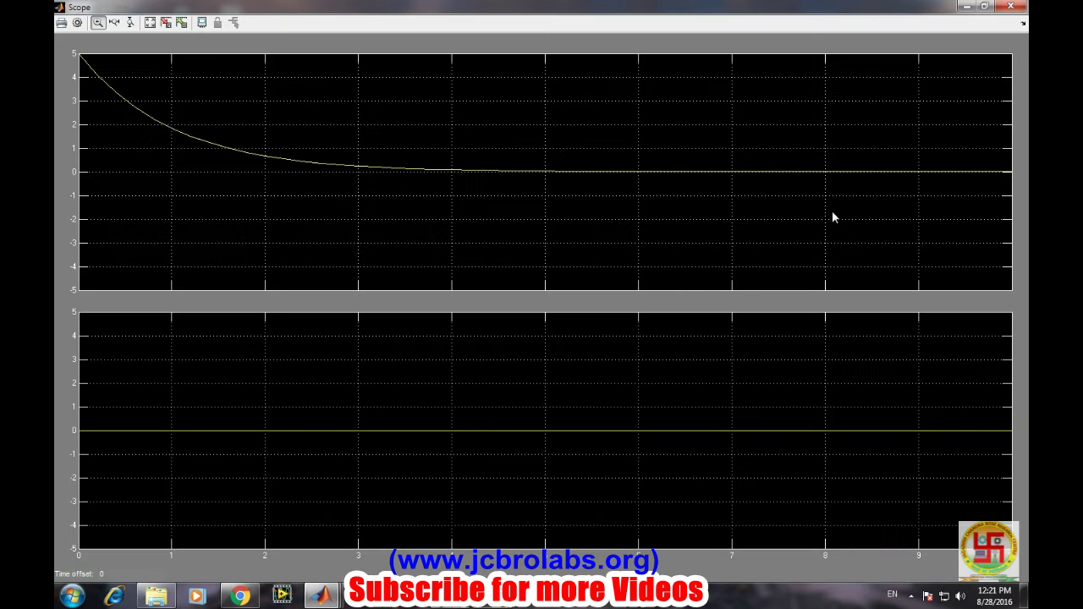
# Step: Open the lower plot's axes properties, zoom into the plots, then restore the full view
pyautogui.rightClick(81, 426)
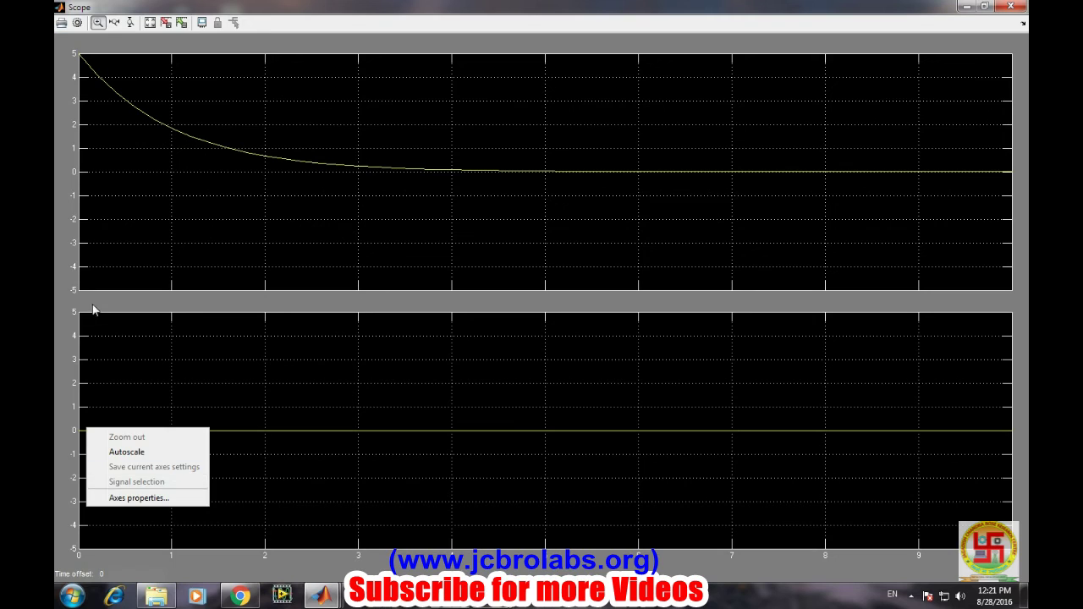
pyautogui.click(123, 499)
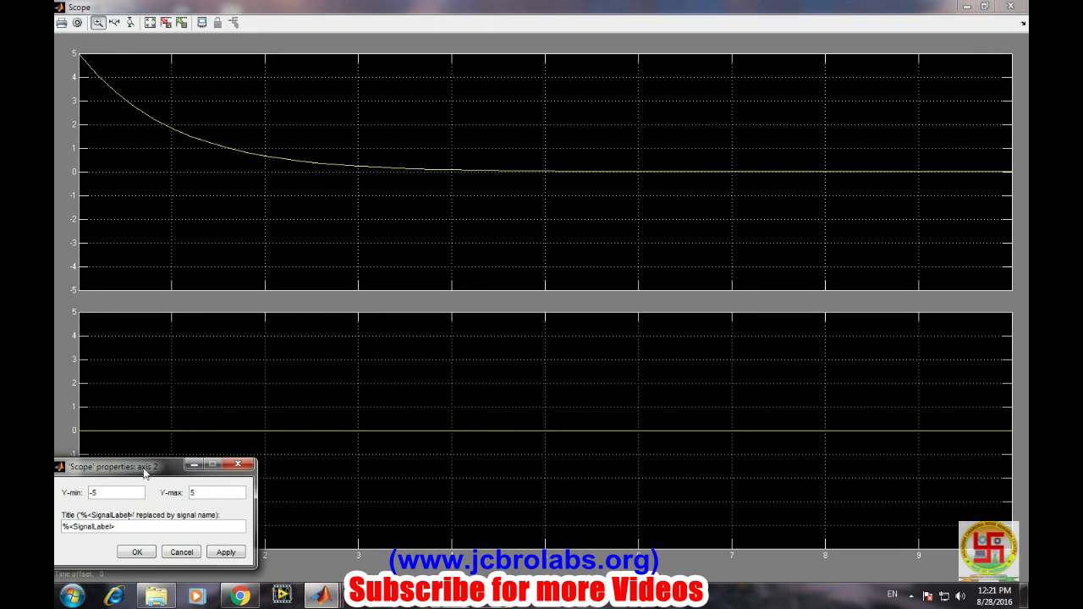
pyautogui.moveTo(142, 466); pyautogui.dragTo(358, 433)
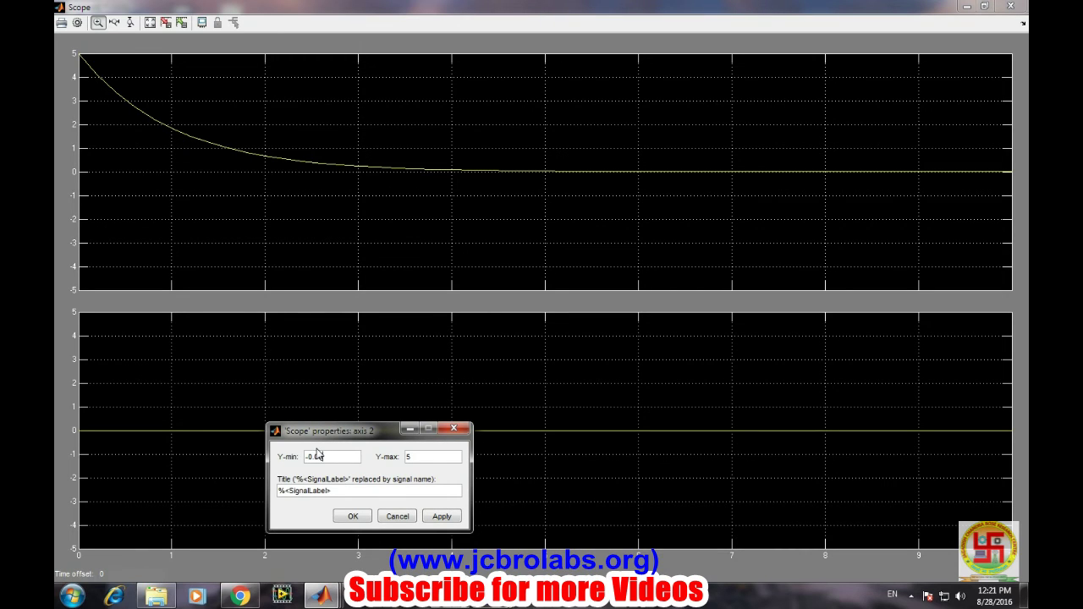
pyautogui.doubleClick(429, 457)
pyautogui.click(533, 492)
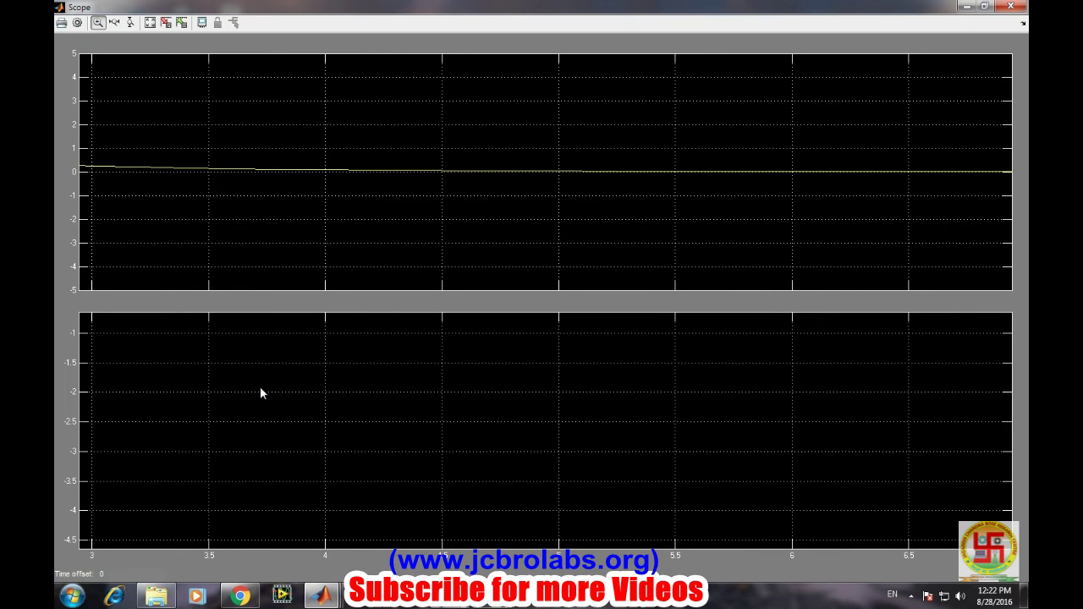
pyautogui.doubleClick(220, 254)
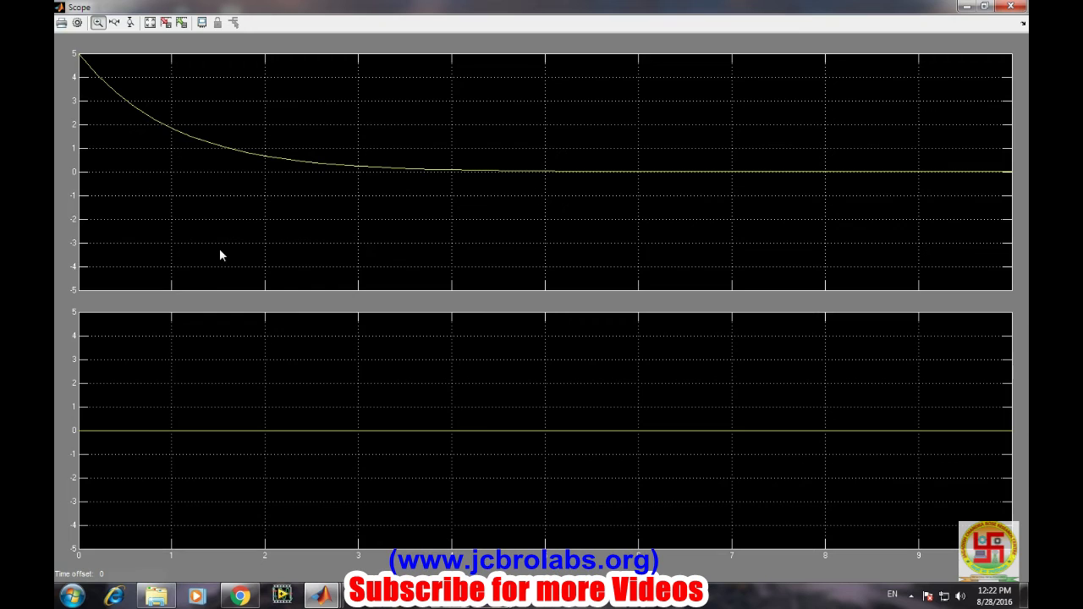
# Step: Try ±0.000001 Y-limits on the lower plot, then widen them to ±0.000010
pyautogui.rightClick(78, 396)
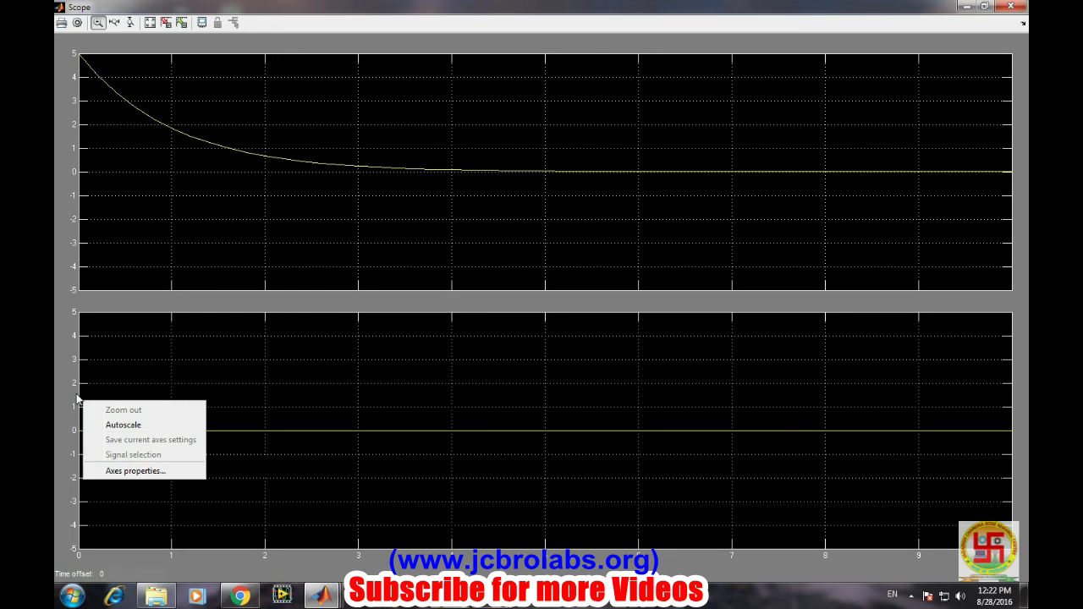
pyautogui.click(108, 470)
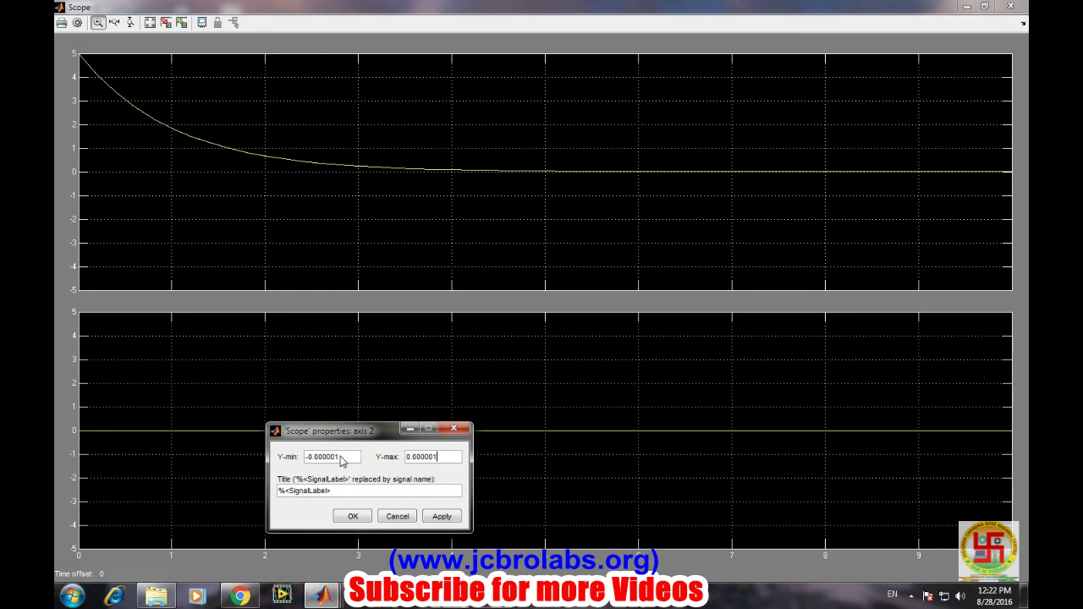
pyautogui.click(427, 517)
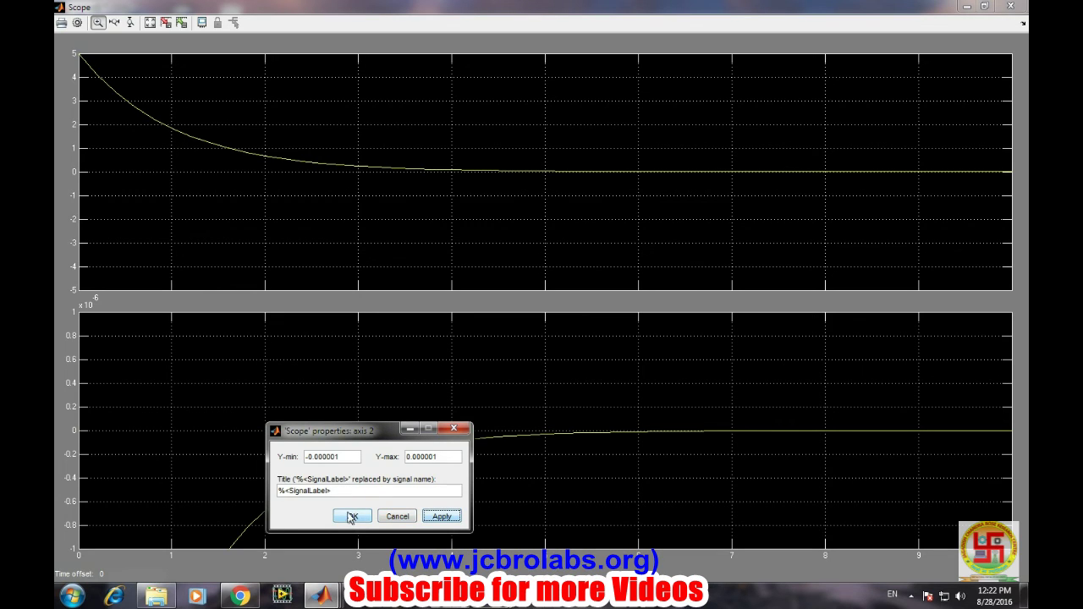
pyautogui.click(341, 457)
pyautogui.doubleClick(433, 457)
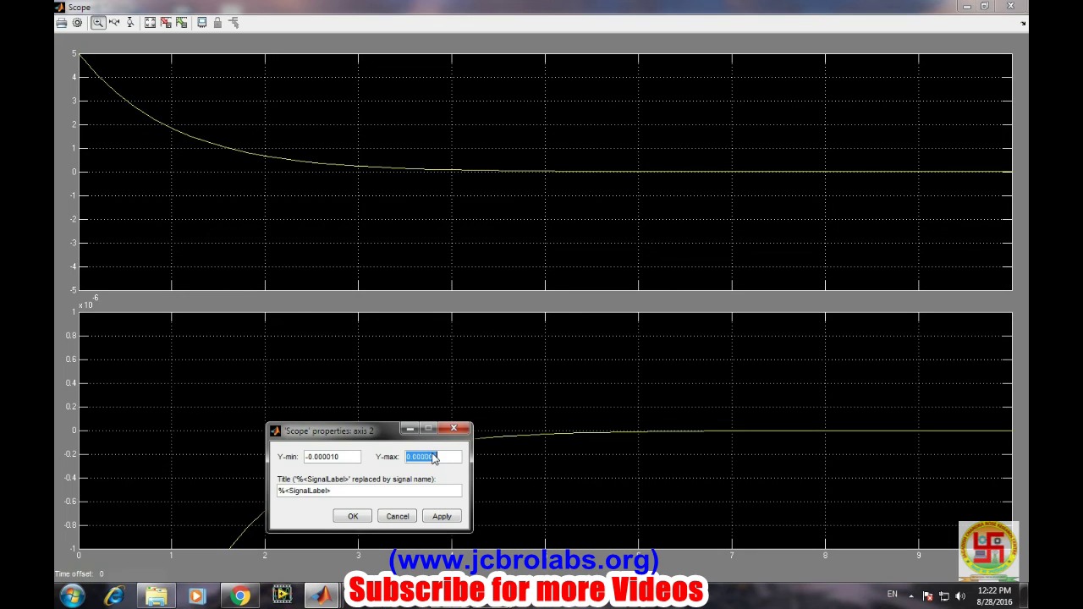
pyautogui.click(434, 457)
pyautogui.write('0')
pyautogui.click(429, 517)
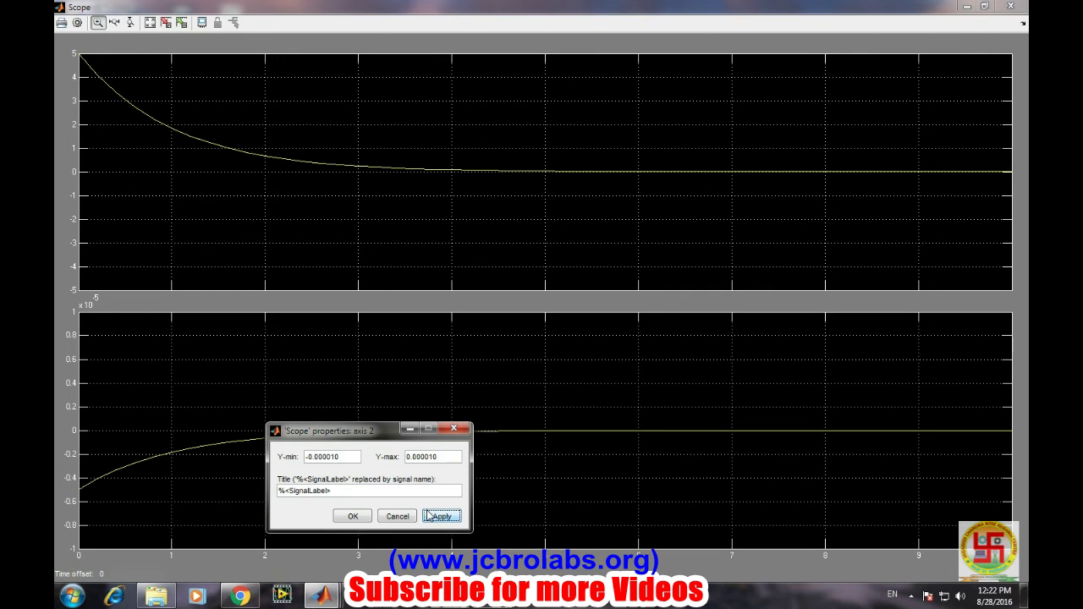
pyautogui.click(353, 516)
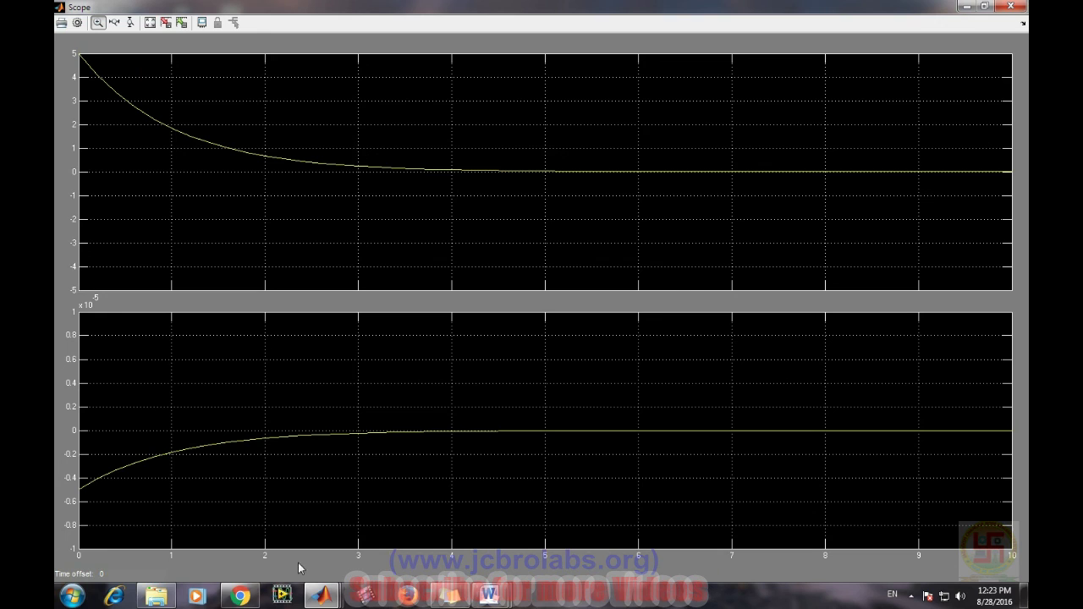
# Step: Switch from the Scope back to the untitled1 model window through the MATLAB taskbar icon
pyautogui.click(320, 598)
pyautogui.click(588, 531)
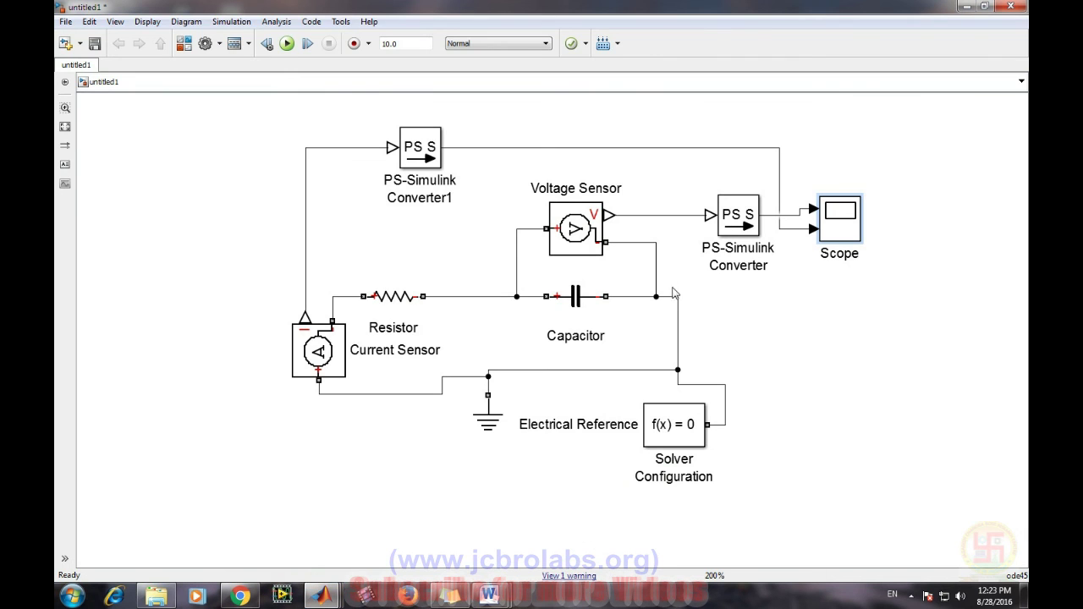